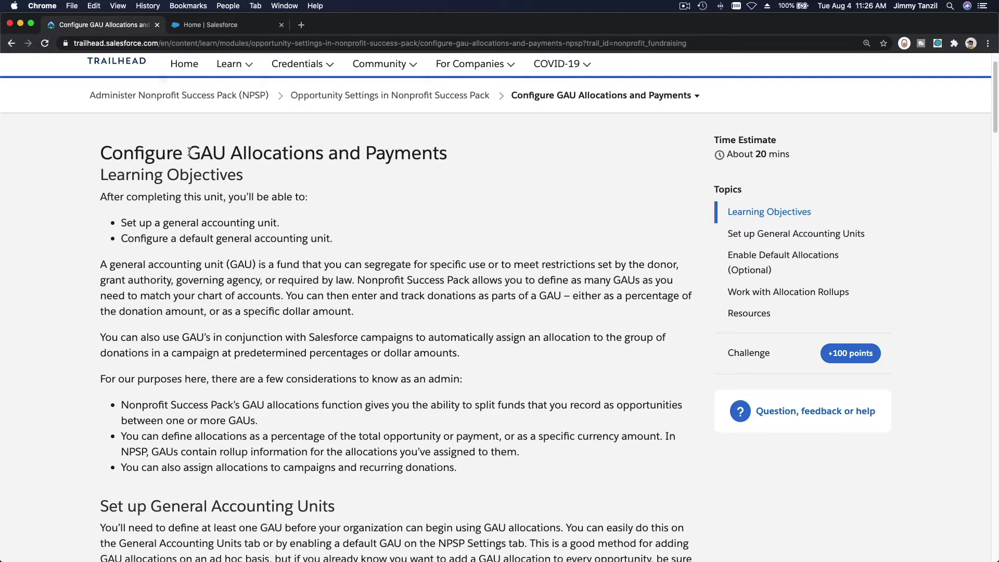
{"action": "left_click_drag", "start_coordinate": [189, 152], "coordinate": [221, 151]}
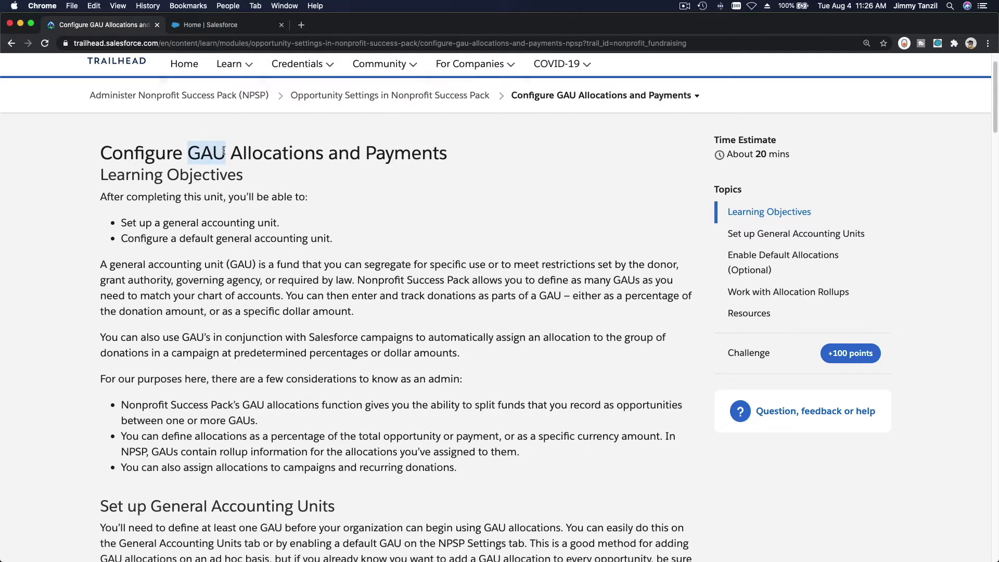
{"action": "left_click", "coordinate": [195, 157]}
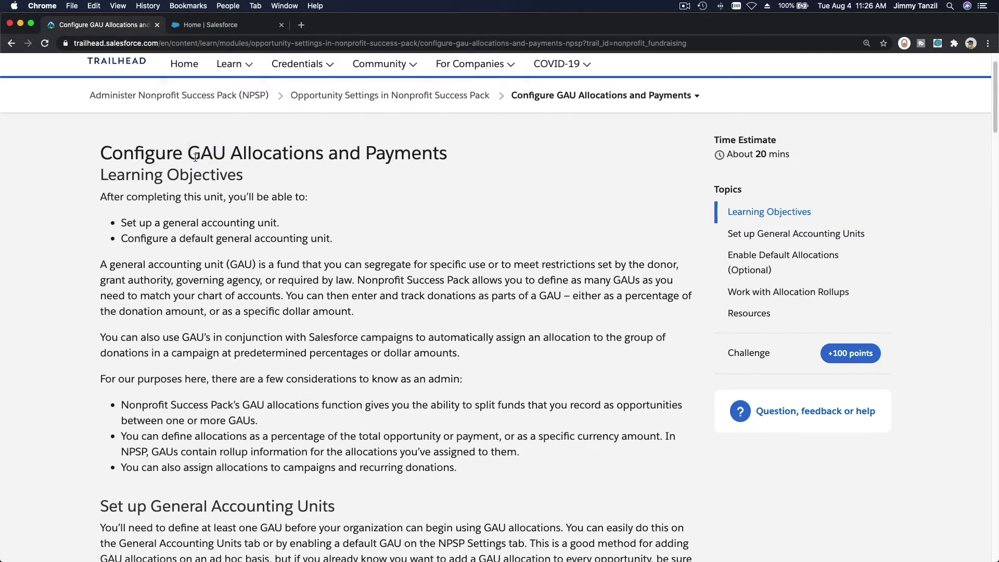
{"action": "double_click", "coordinate": [207, 156]}
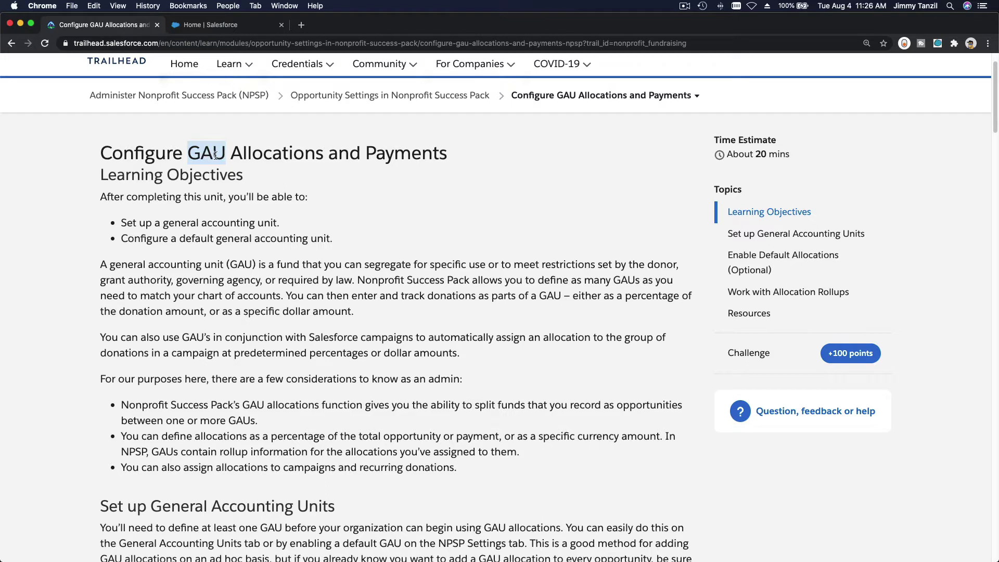
{"action": "left_click", "coordinate": [263, 205]}
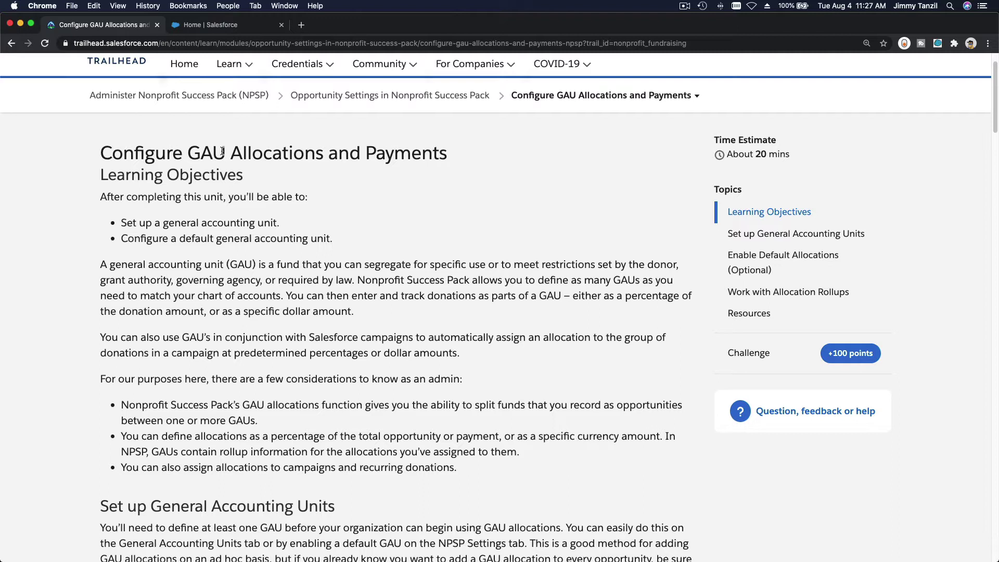
{"action": "left_click_drag", "start_coordinate": [223, 151], "coordinate": [190, 152]}
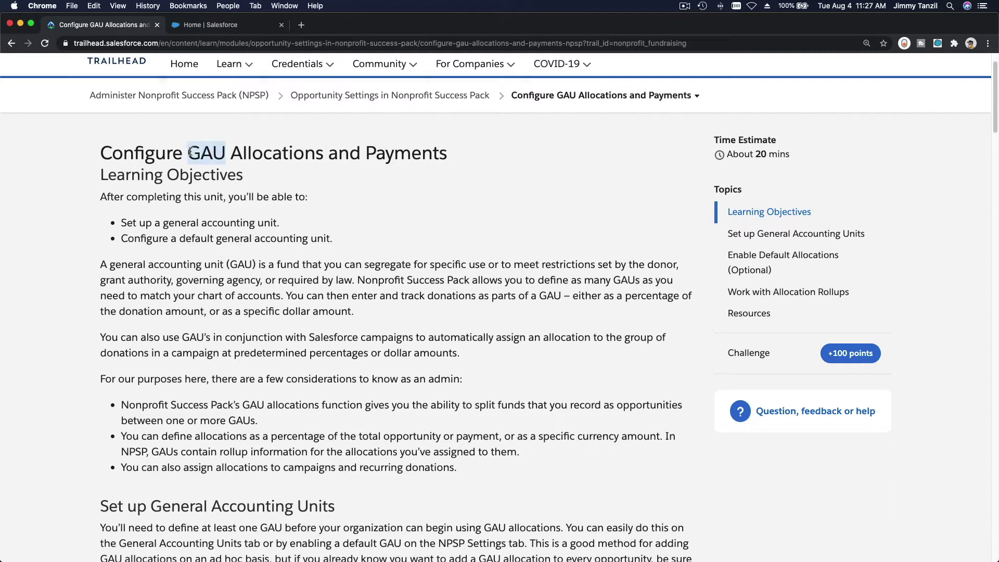
{"action": "left_click", "coordinate": [305, 200]}
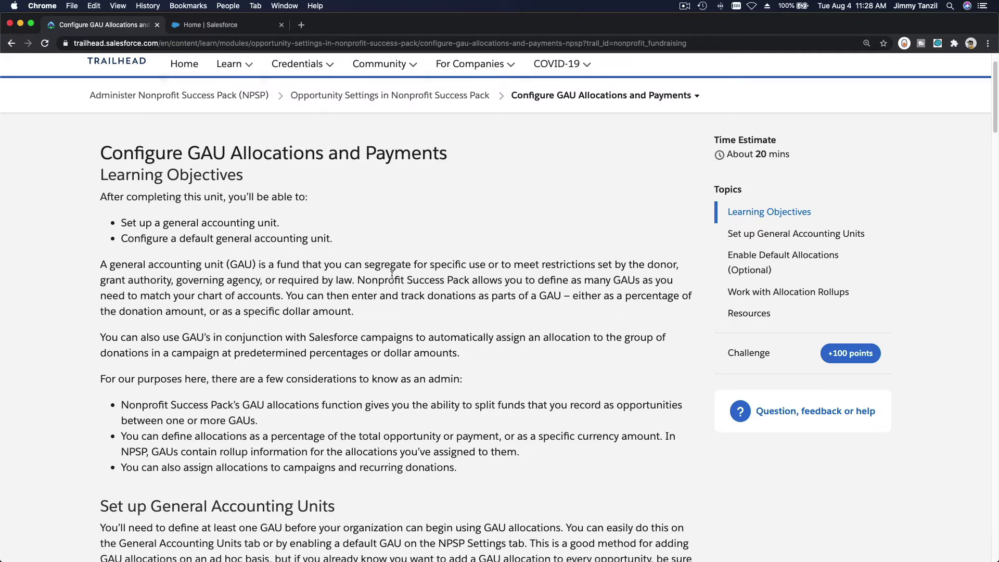
{"action": "double_click", "coordinate": [208, 152]}
{"action": "left_click", "coordinate": [248, 152]}
{"action": "double_click", "coordinate": [248, 151]}
{"action": "left_click", "coordinate": [304, 188]}
- Switch to Salesforce, find General Accounting Units by searching for "Gene", and show the All list view
{"action": "left_click", "coordinate": [220, 25]}
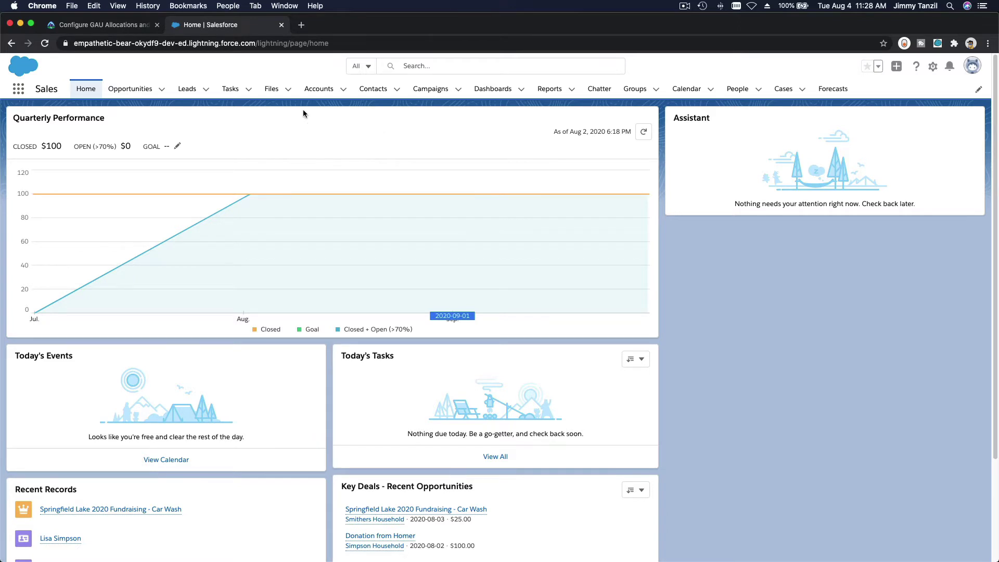
{"action": "left_click", "coordinate": [18, 92]}
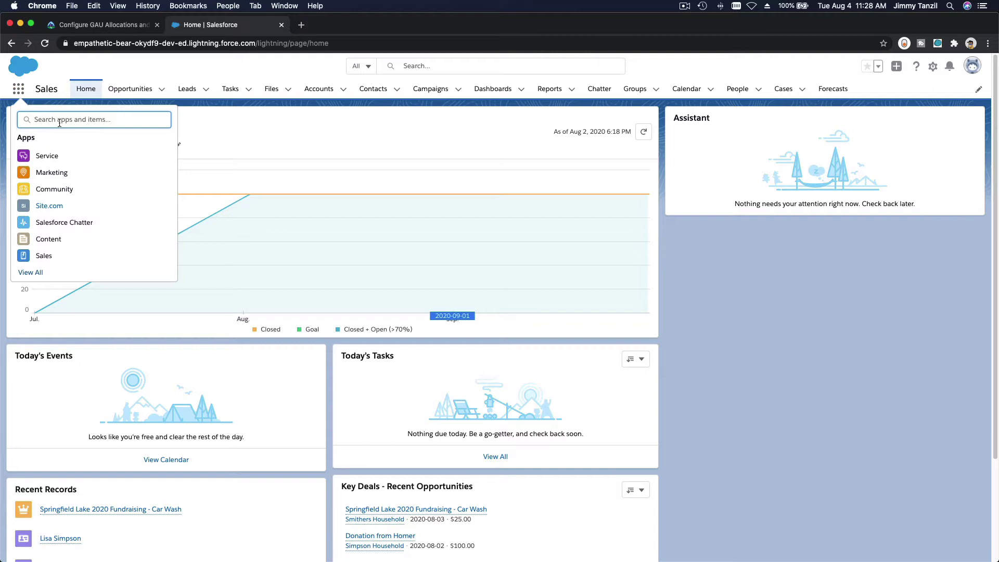
{"action": "type", "text": "GAU==="}
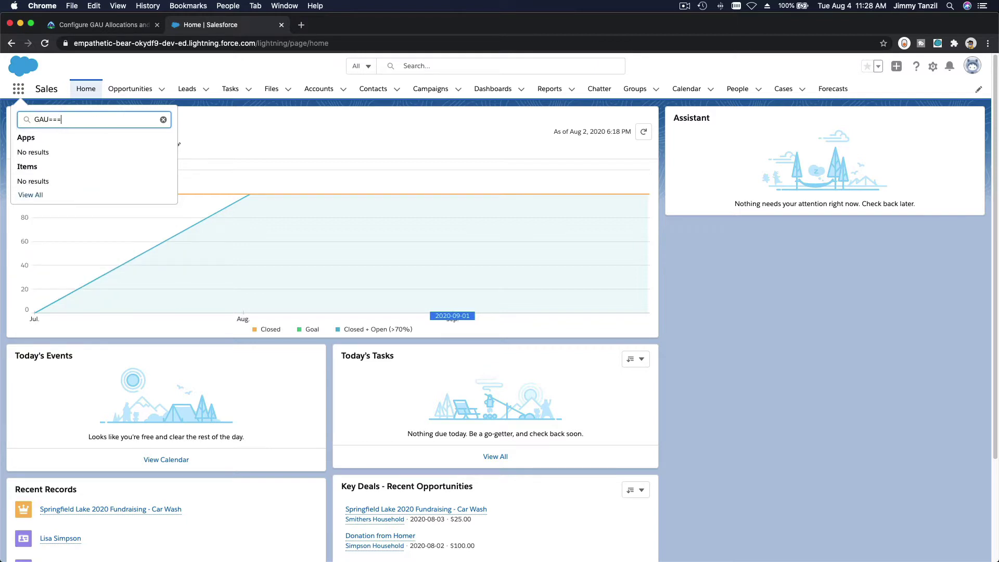
{"action": "key", "text": "BackSpace"}
{"action": "key", "text": "BackSpace"}
{"action": "key", "text": "BackSpace"}
{"action": "type", "text": "Gene"}
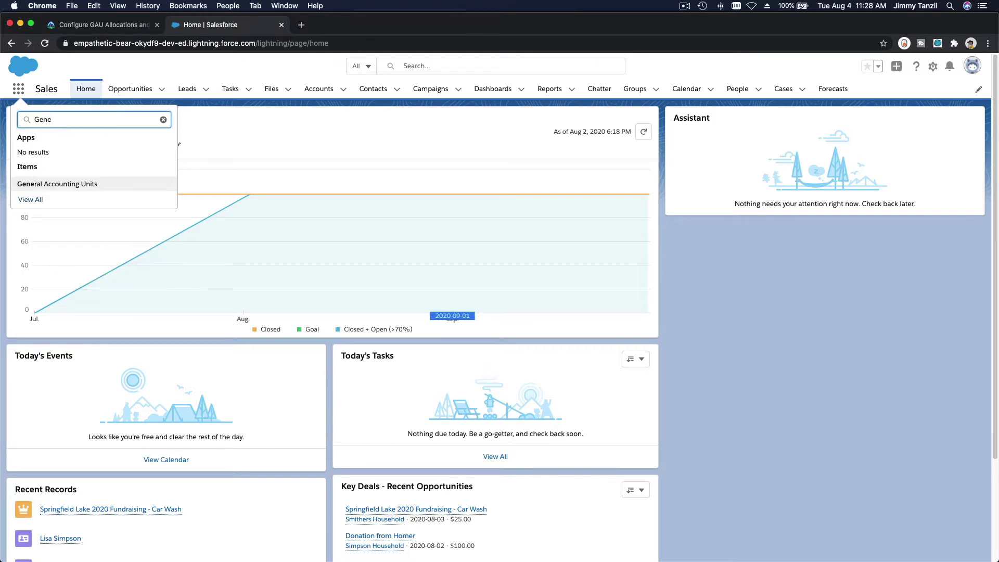
{"action": "left_click", "coordinate": [65, 183]}
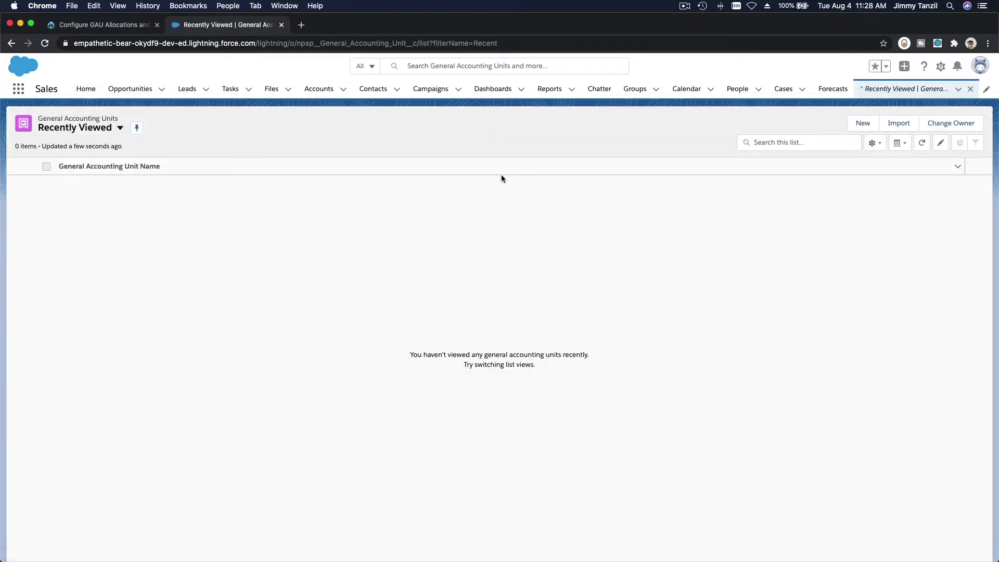
{"action": "left_click", "coordinate": [114, 128]}
{"action": "left_click", "coordinate": [78, 163]}
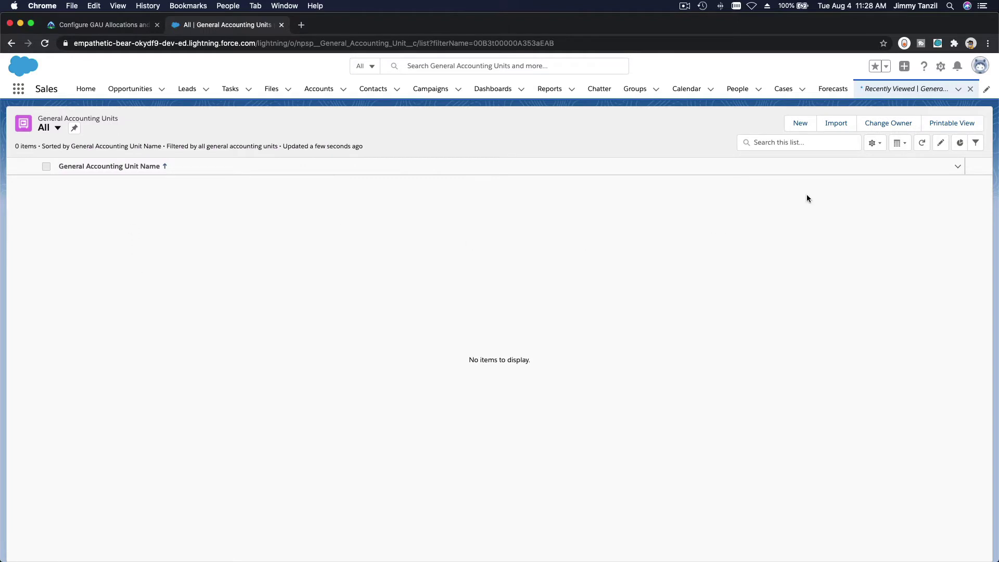
- Create and save a general accounting unit named Building Fund with the description "This fund is used solely to pay our building mortgage", continuing with a new record
{"action": "left_click", "coordinate": [800, 125]}
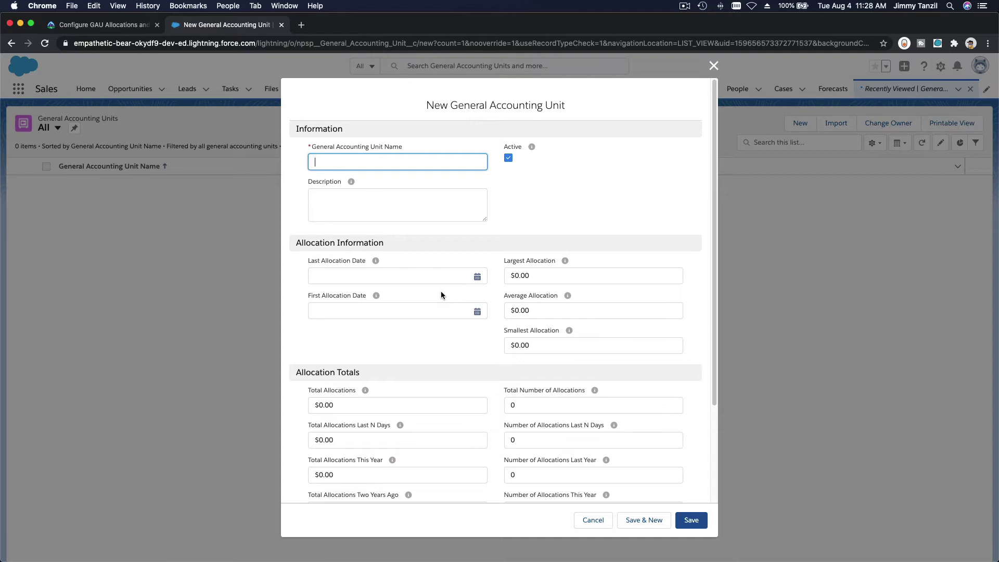
{"action": "type", "text": "Building Fund"}
{"action": "key", "text": "Tab"}
{"action": "key", "text": "Tab"}
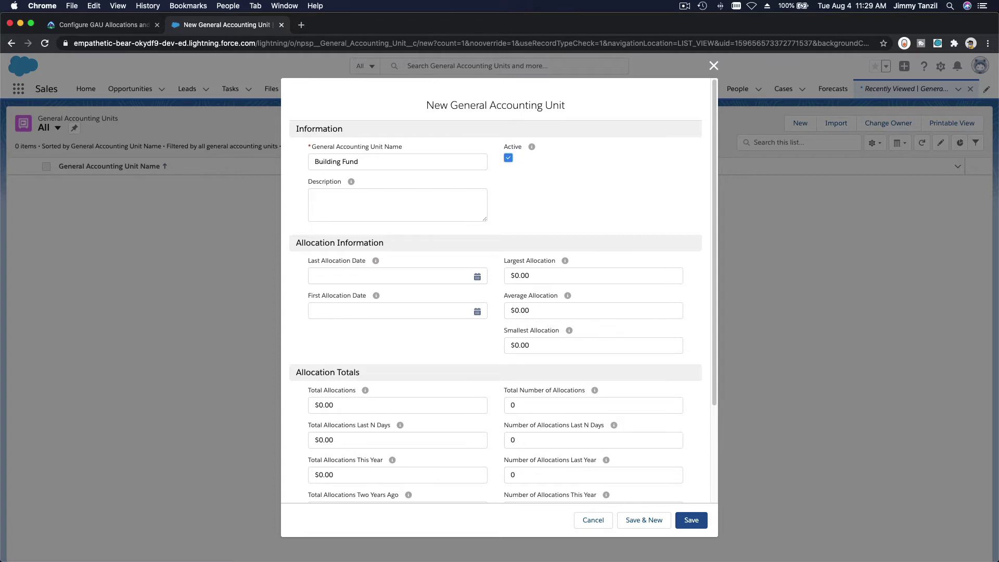
{"action": "left_click", "coordinate": [408, 201]}
{"action": "type", "text": "This f"}
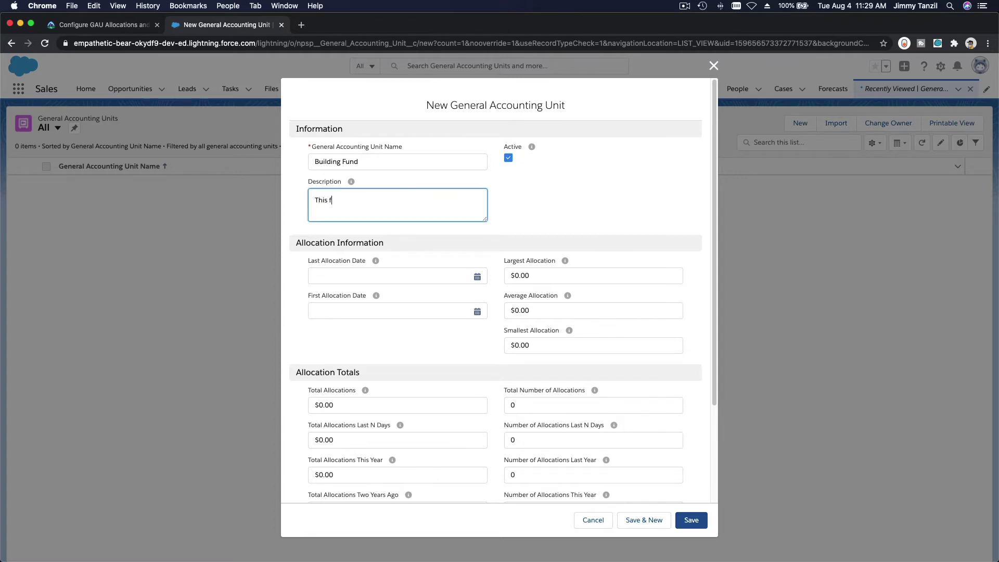
{"action": "type", "text": "und is used solelfy to pay our building "}
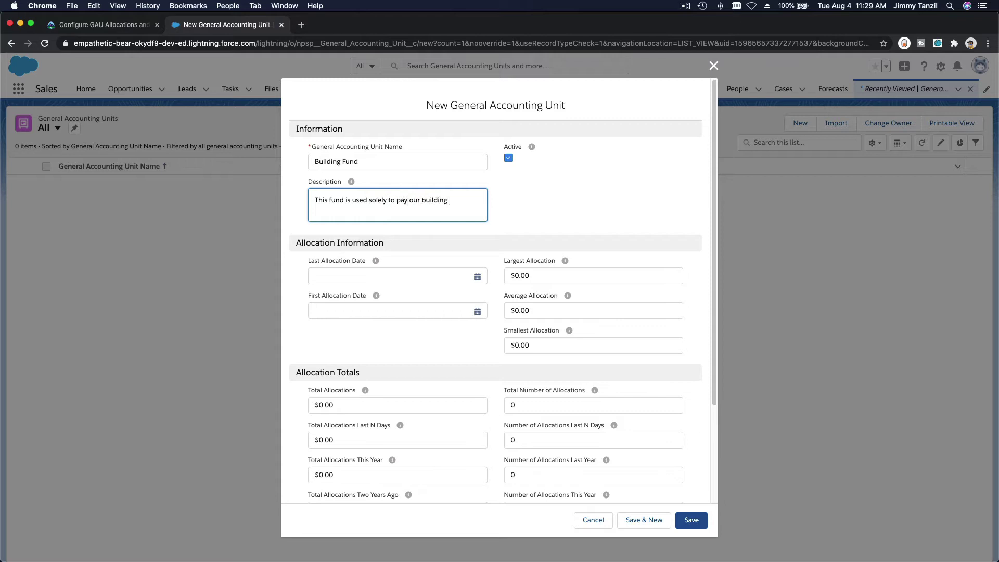
{"action": "type", "text": "mortgage"}
{"action": "scroll", "coordinate": [537, 212], "scroll_direction": "down", "scroll_amount": 3}
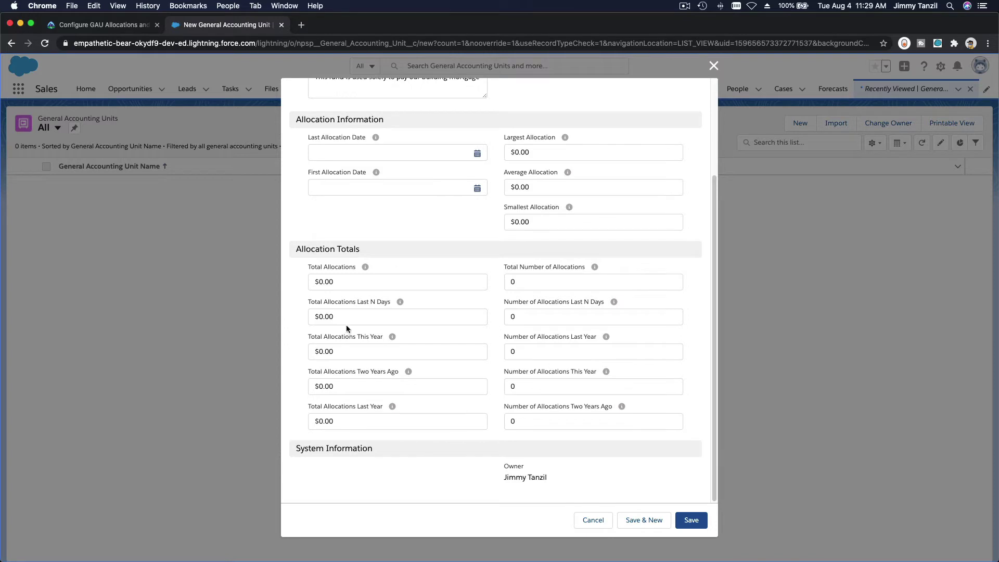
{"action": "scroll", "coordinate": [412, 251], "scroll_direction": "up", "scroll_amount": 3}
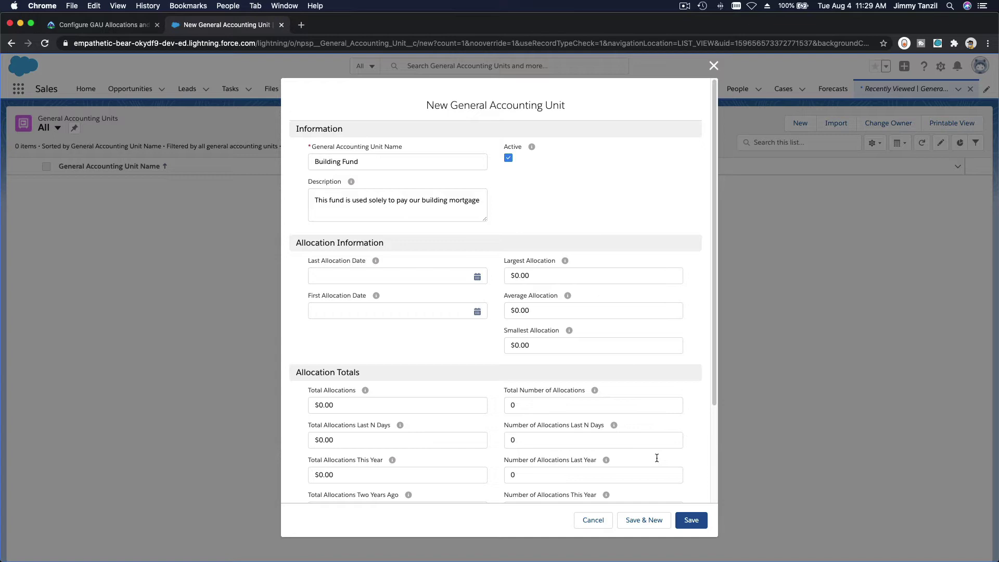
{"action": "left_click", "coordinate": [645, 521]}
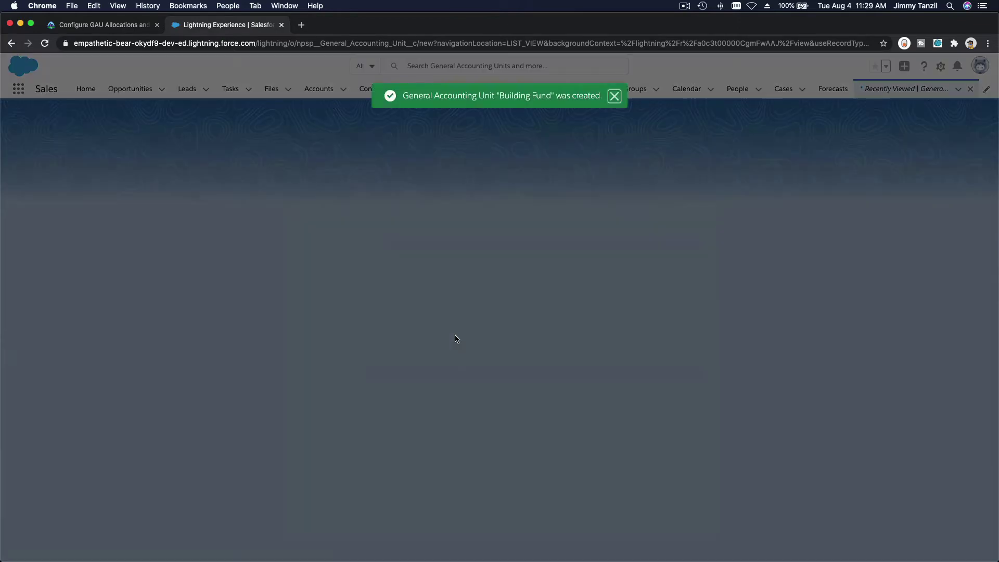
- Name the new general accounting unit Operational Fund, describe it as "For day to day operations", and save it, continuing with another new record
{"action": "type", "text": "O"}
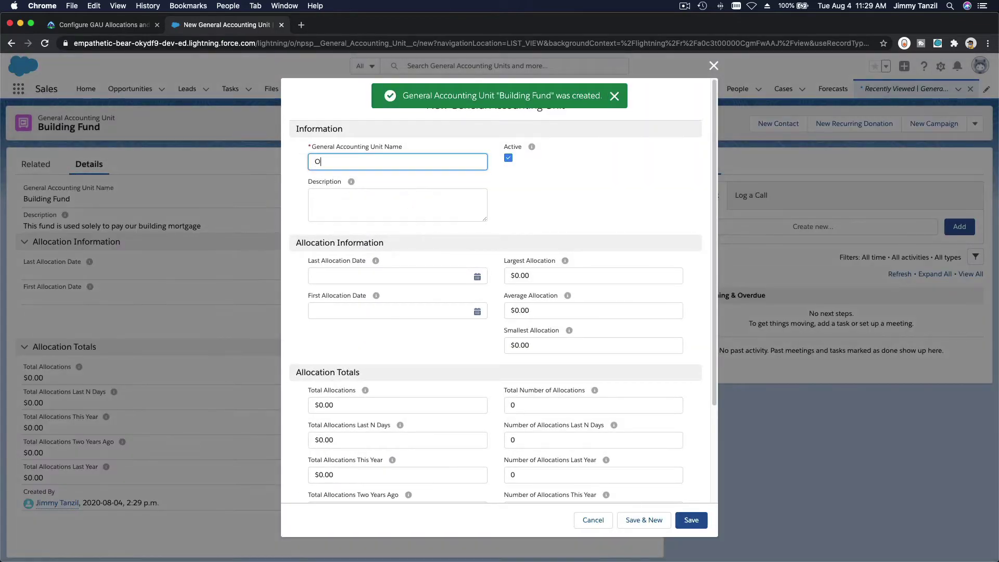
{"action": "type", "text": "perational Fund"}
{"action": "left_click", "coordinate": [354, 201]}
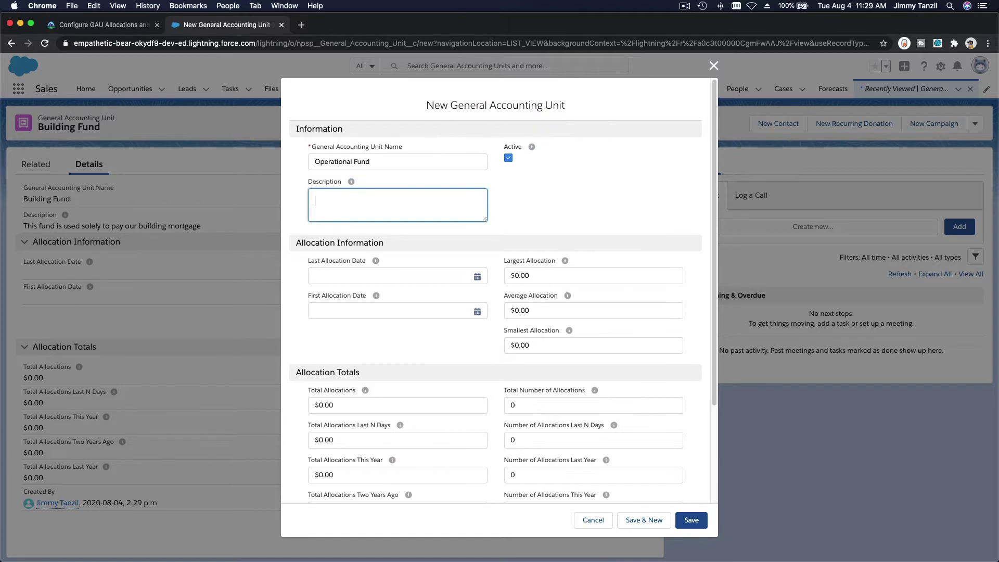
{"action": "type", "text": "For day to day operations"}
{"action": "left_click", "coordinate": [642, 520]}
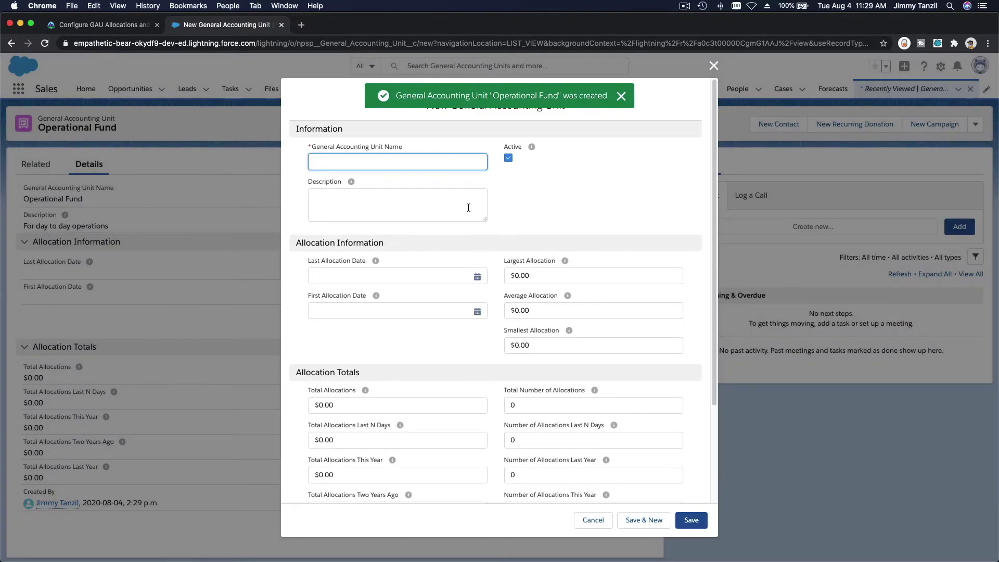
- Name the general accounting unit Annual Mission Trip Fund, describe it as "Fund to go to annual mission trips", and save it
{"action": "type", "text": "Mis"}
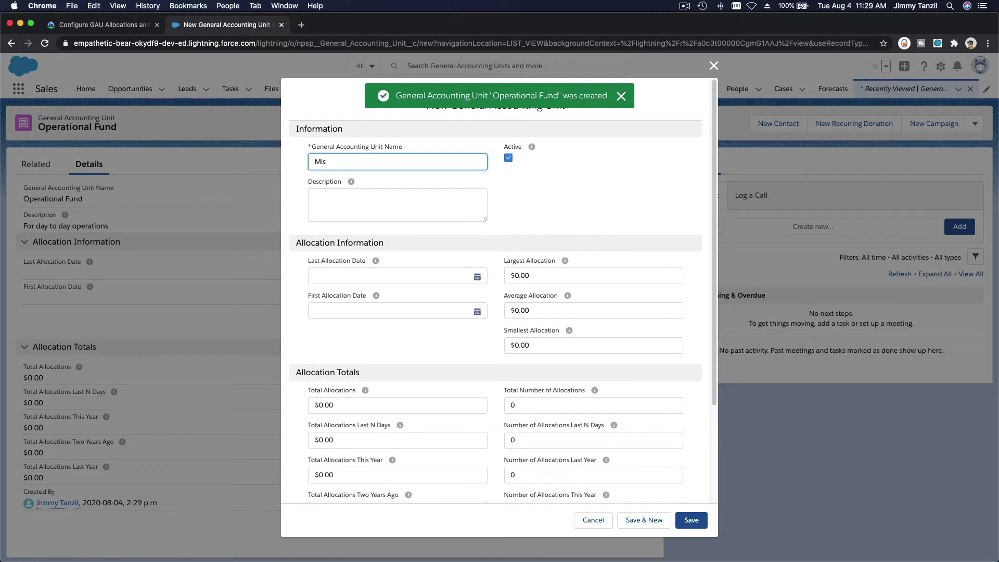
{"action": "type", "text": "sAnnual Mi"}
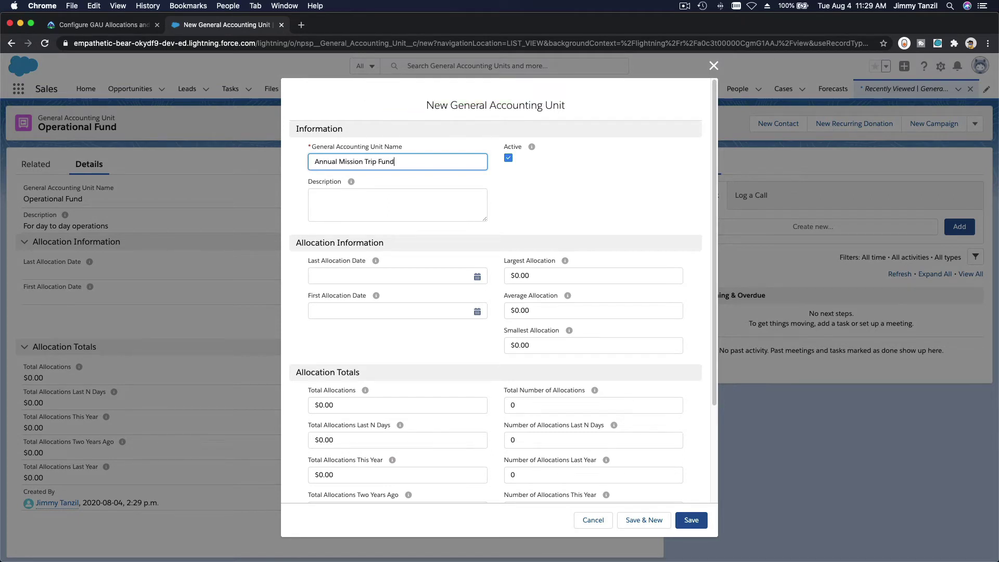
{"action": "type", "text": "ssion Trip Fund"}
{"action": "key", "text": "Tab"}
{"action": "key", "text": "Tab"}
{"action": "key", "text": "Tab"}
{"action": "key", "text": "Tab"}
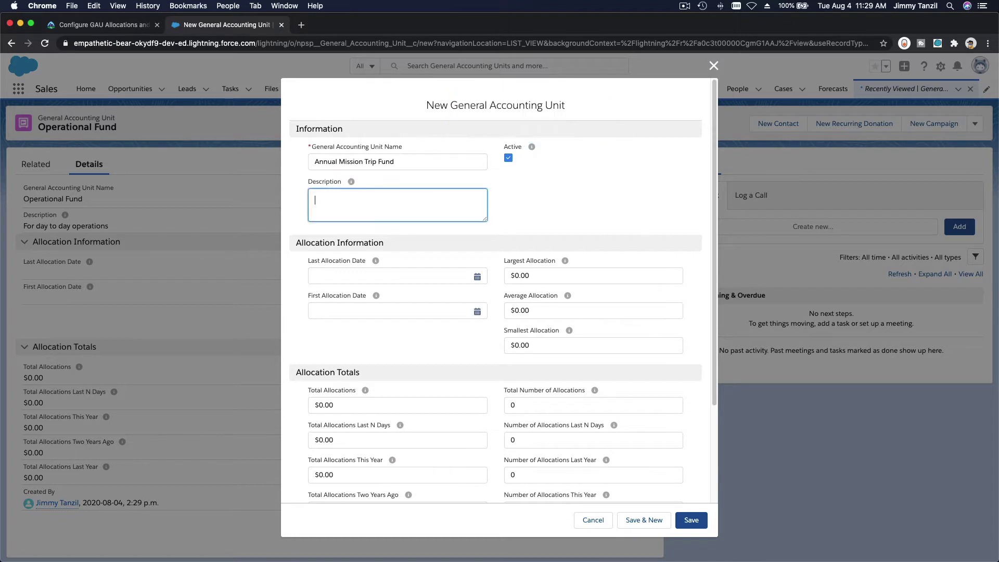
{"action": "type", "text": "Fund to go to annual"}
{"action": "type", "text": "mission trips"}
{"action": "scroll", "coordinate": [594, 282], "scroll_direction": "down", "scroll_amount": 5}
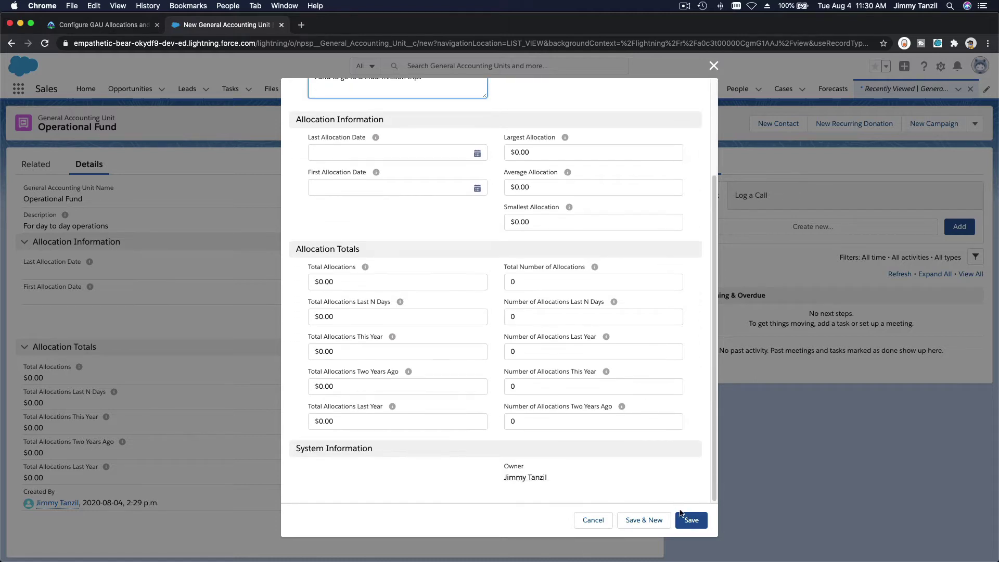
{"action": "left_click", "coordinate": [682, 517]}
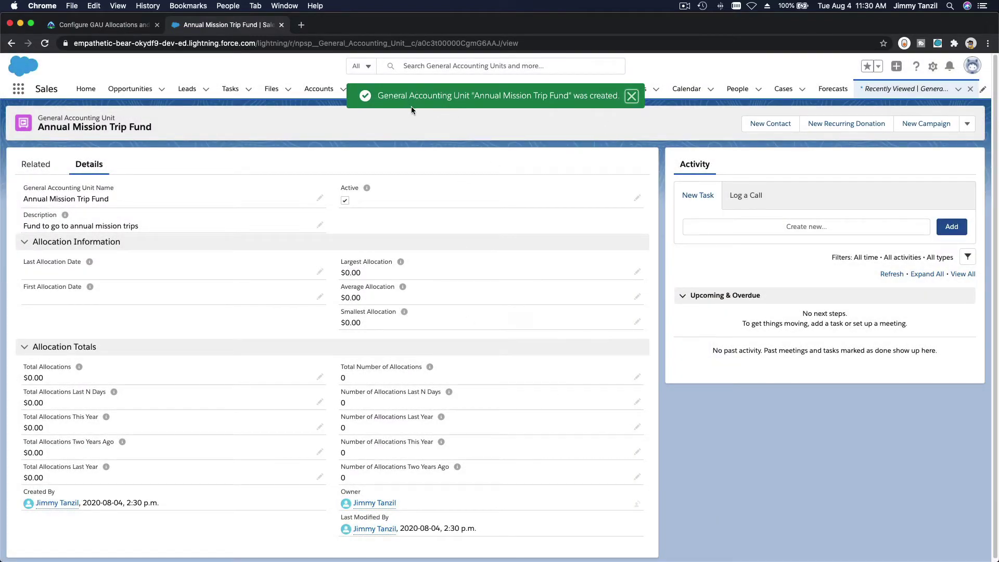
{"action": "left_click", "coordinate": [631, 96]}
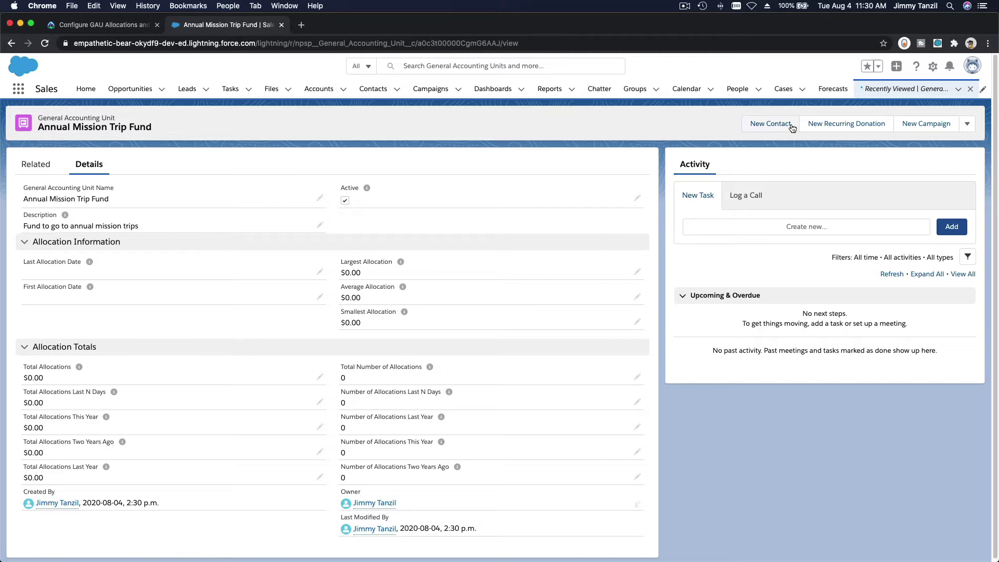
- Return to the recently viewed General Accounting Units list and review the created funds
{"action": "left_click", "coordinate": [883, 97]}
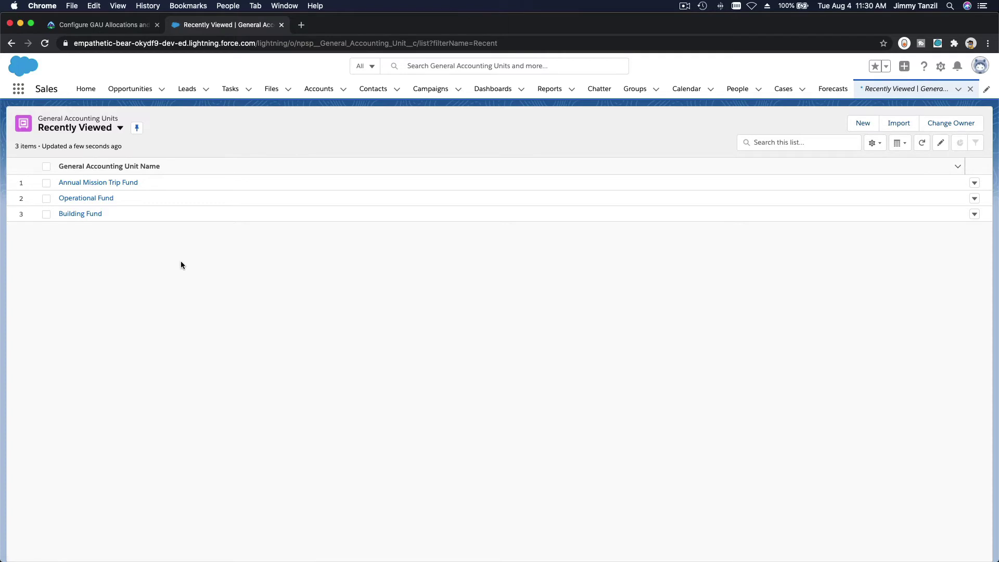
{"action": "key", "text": "Tab"}
{"action": "left_click", "coordinate": [159, 284]}
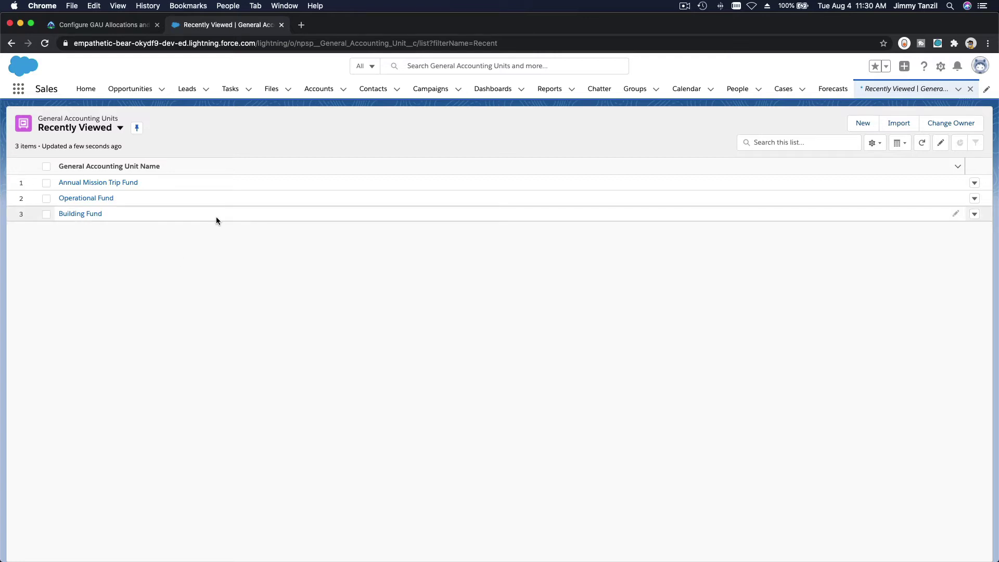
- Open the household account from the Accounts list, and open its first contact to show the related opportunities
{"action": "left_click", "coordinate": [86, 89]}
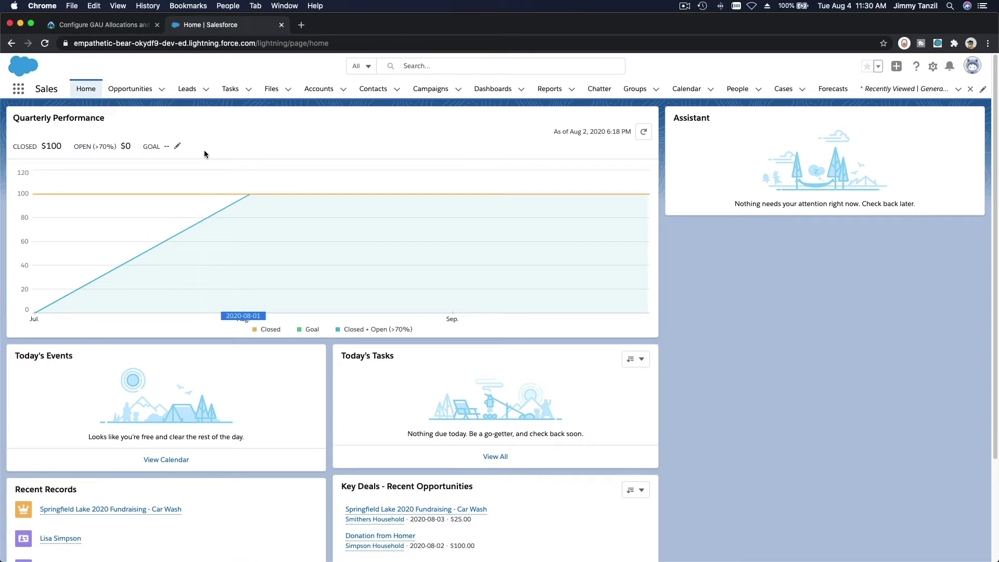
{"action": "left_click", "coordinate": [320, 90]}
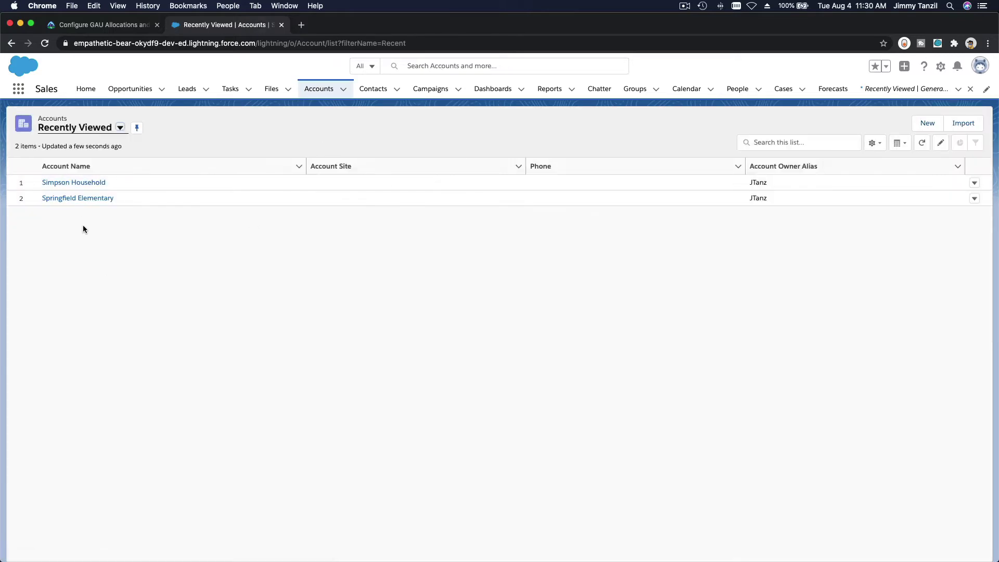
{"action": "left_click", "coordinate": [82, 182]}
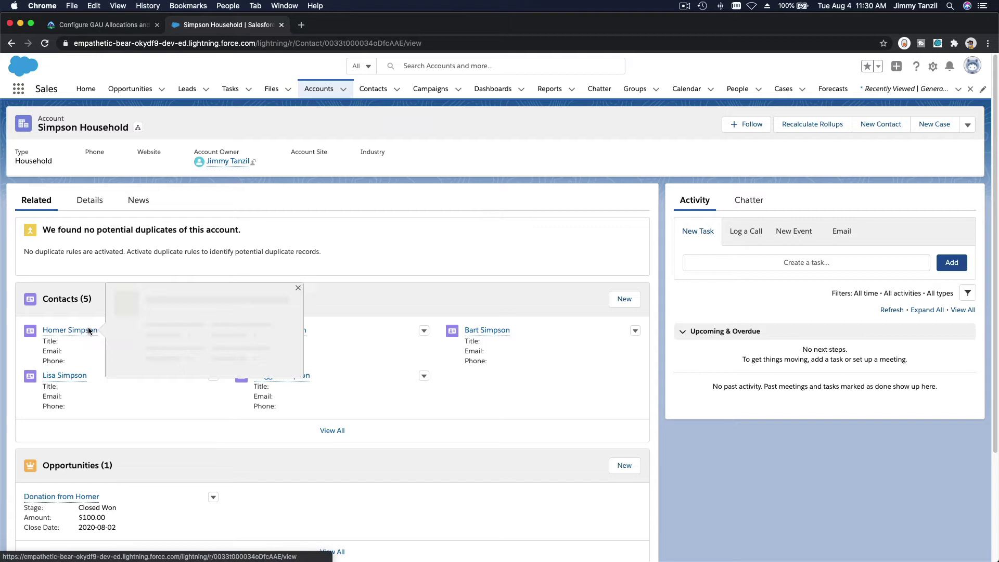
{"action": "left_click", "coordinate": [89, 333]}
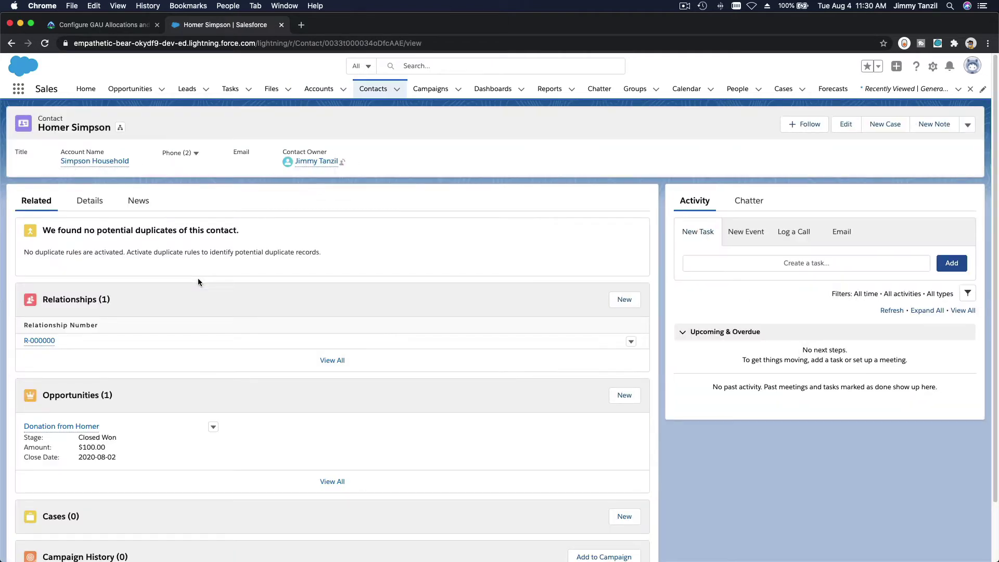
{"action": "scroll", "coordinate": [198, 282], "scroll_direction": "down", "scroll_amount": 3}
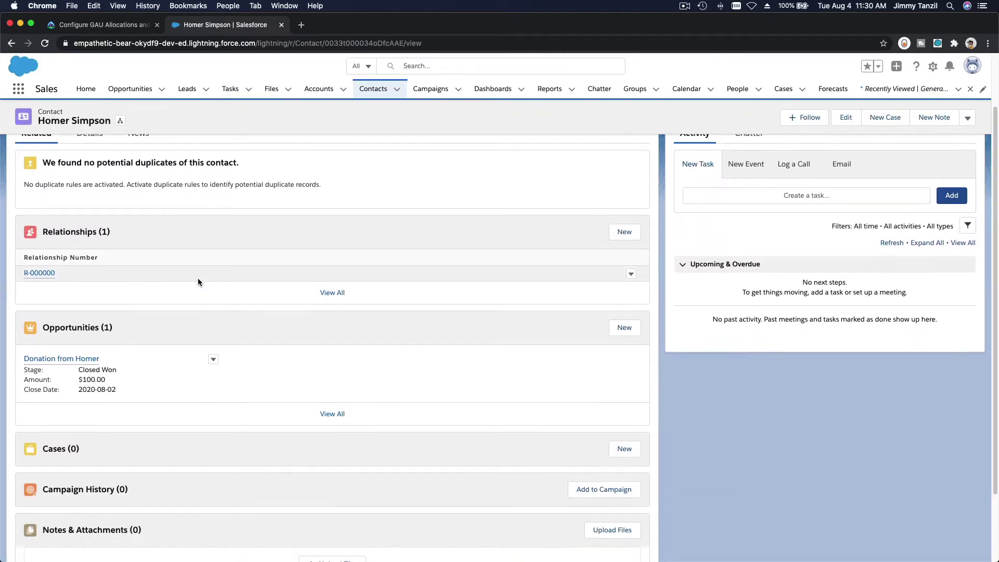
- Return to the household account, open its fourth listed contact, and start a new opportunity for that contact
{"action": "scroll", "coordinate": [198, 282], "scroll_direction": "up", "scroll_amount": 3}
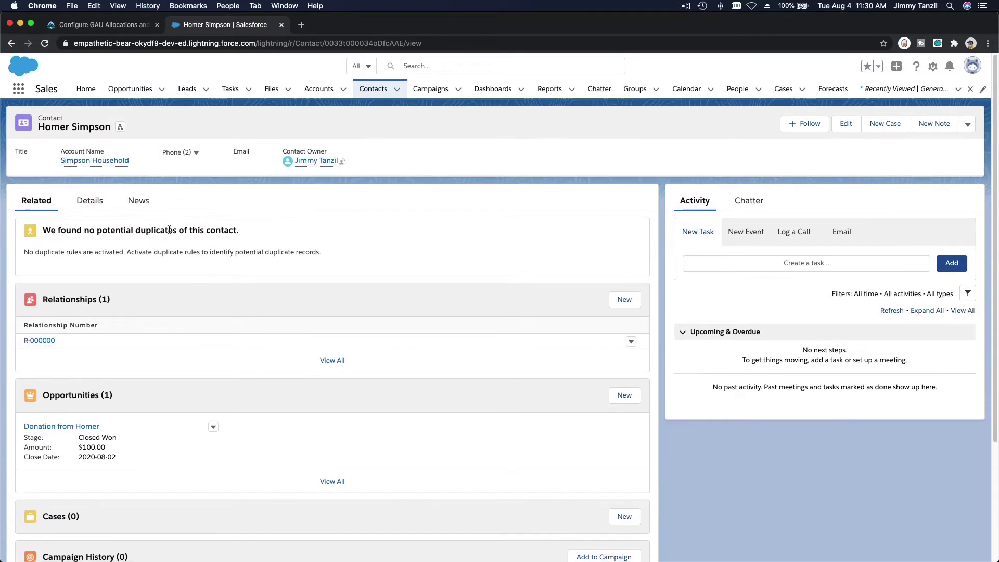
{"action": "left_click", "coordinate": [119, 161]}
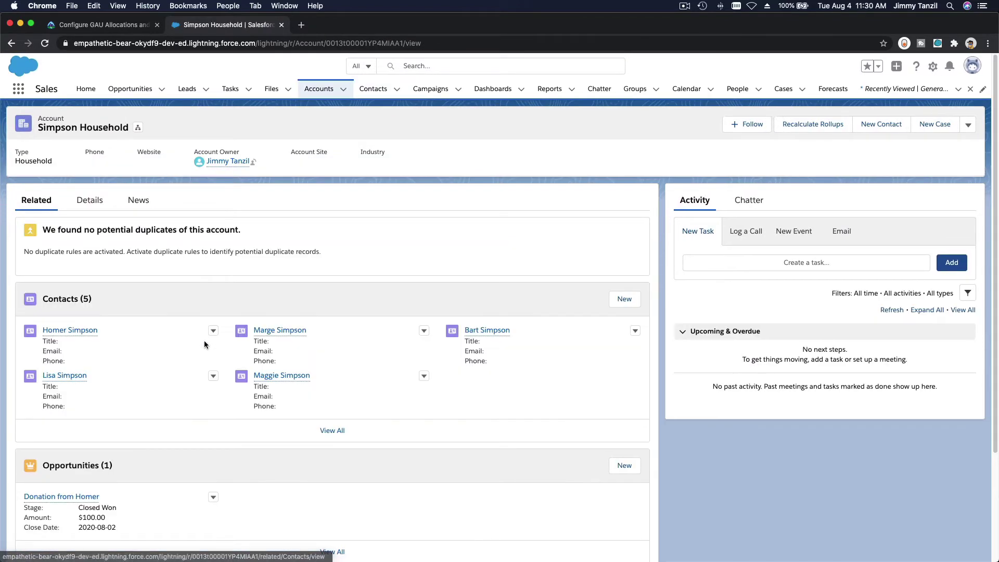
{"action": "left_click", "coordinate": [78, 380]}
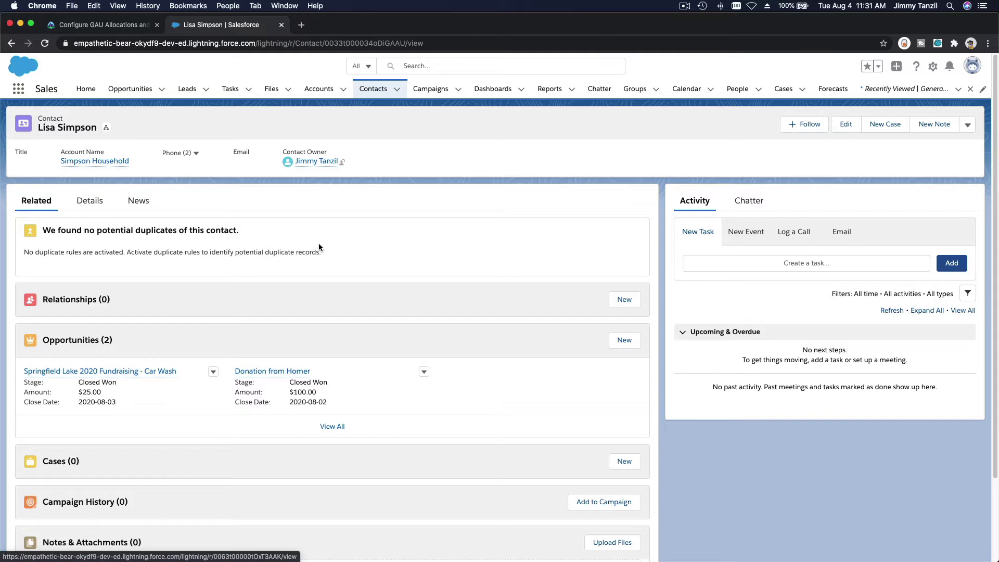
{"action": "left_click", "coordinate": [625, 341]}
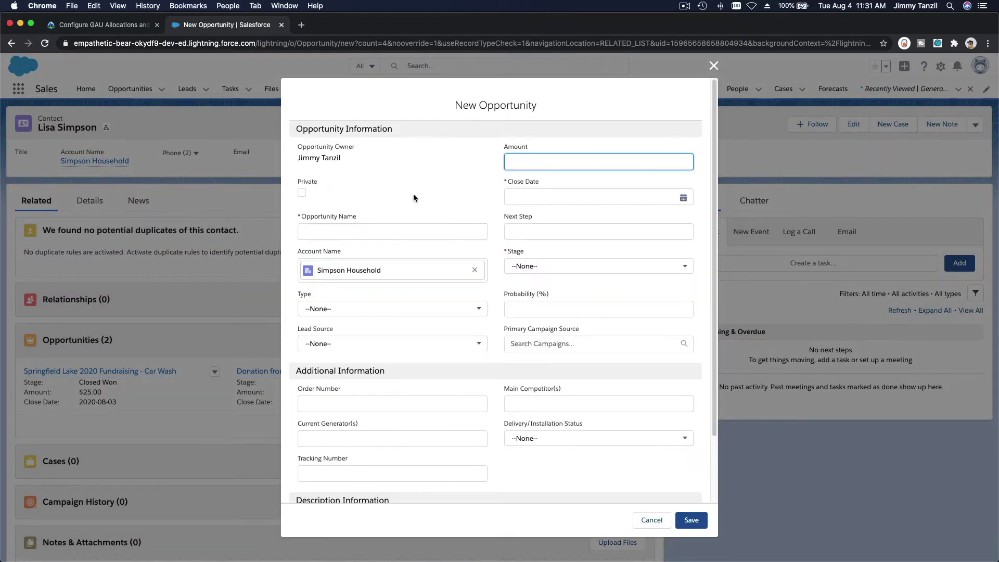
- Name the opportunity "Donation from" plus the contact's full name, with an amount of 100 and a close date of 2020-08-04
{"action": "left_click", "coordinate": [392, 230]}
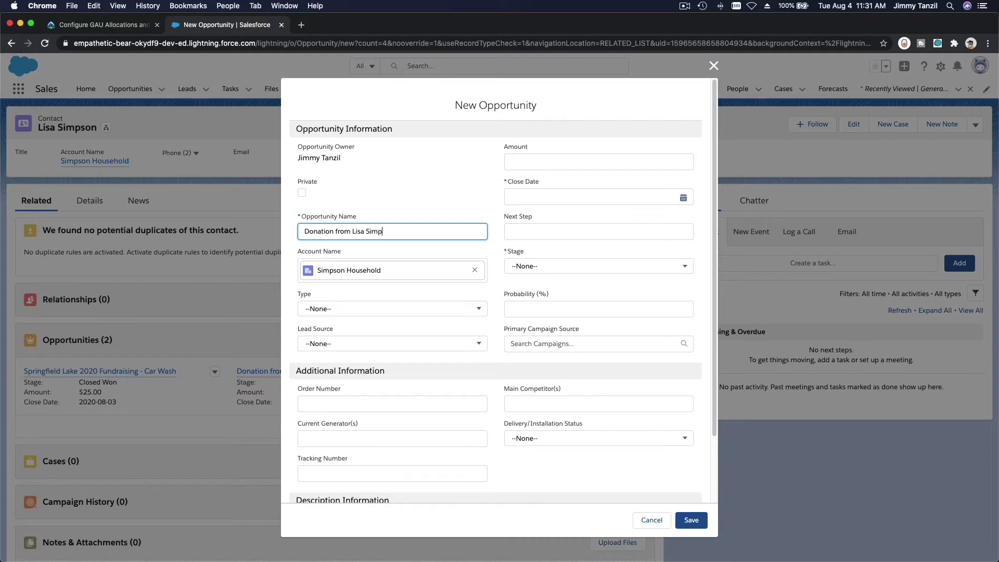
{"action": "left_click", "coordinate": [598, 232]}
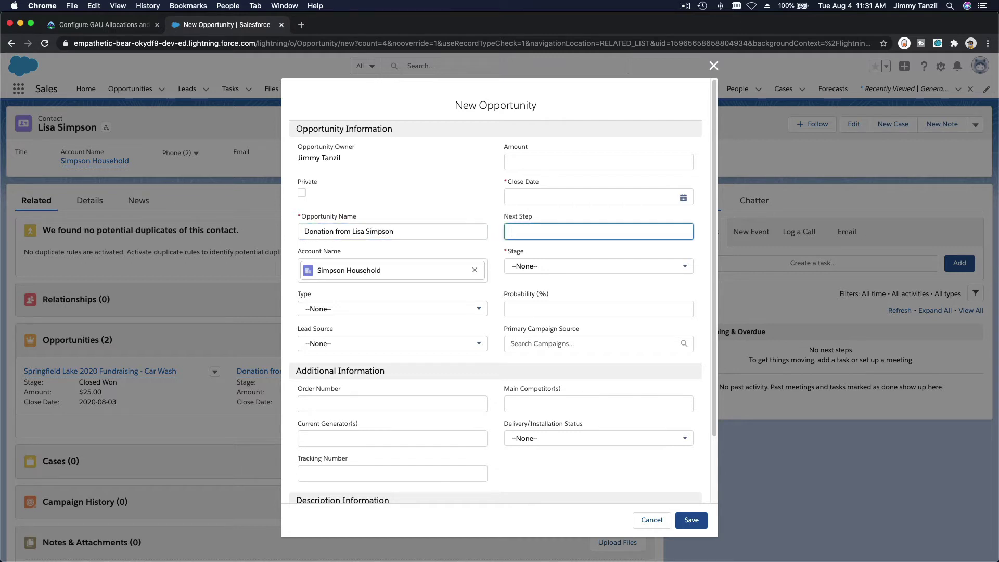
{"action": "left_click", "coordinate": [555, 162]}
{"action": "type", "text": "1"}
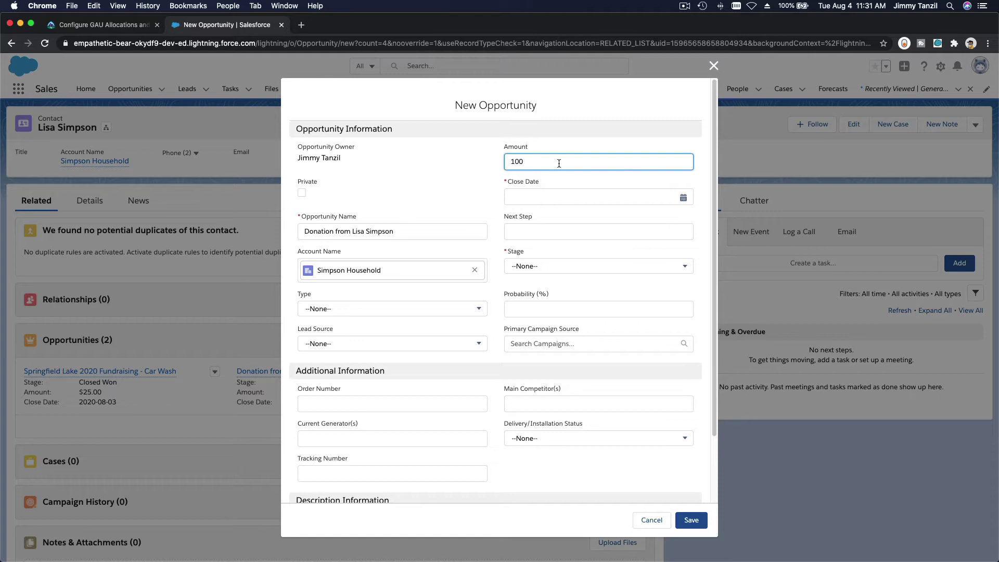
{"action": "type", "text": "00"}
{"action": "left_click", "coordinate": [677, 198]}
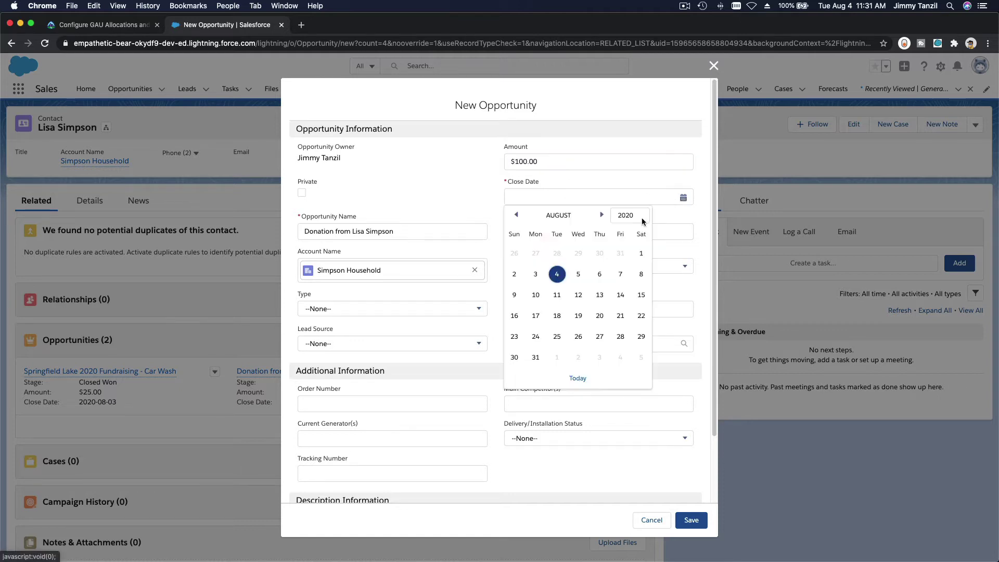
{"action": "left_click", "coordinate": [556, 274]}
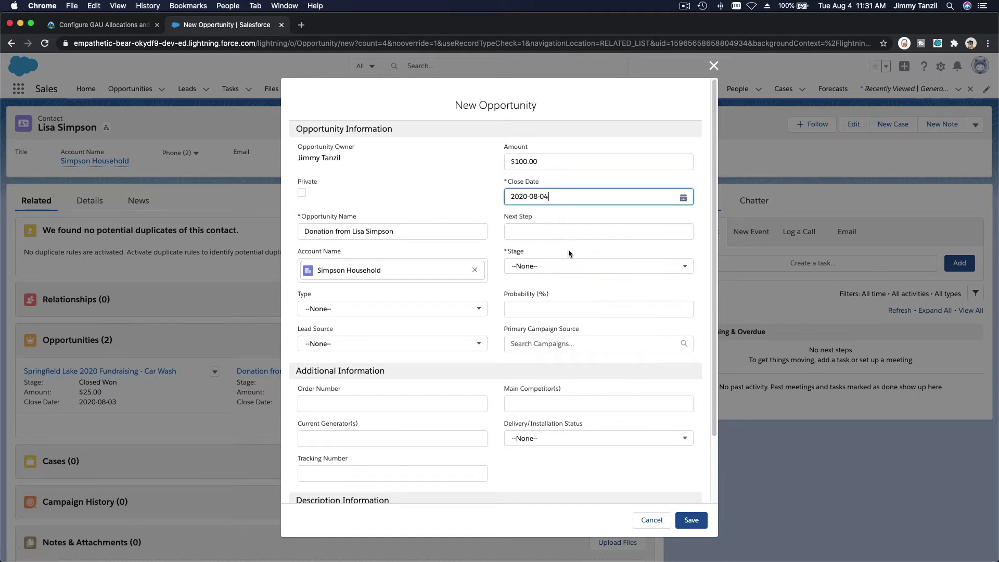
- Set the opportunity's stage to Closed Won and save the new opportunity
{"action": "left_click", "coordinate": [568, 266]}
{"action": "scroll", "coordinate": [576, 384], "scroll_direction": "down", "scroll_amount": 4}
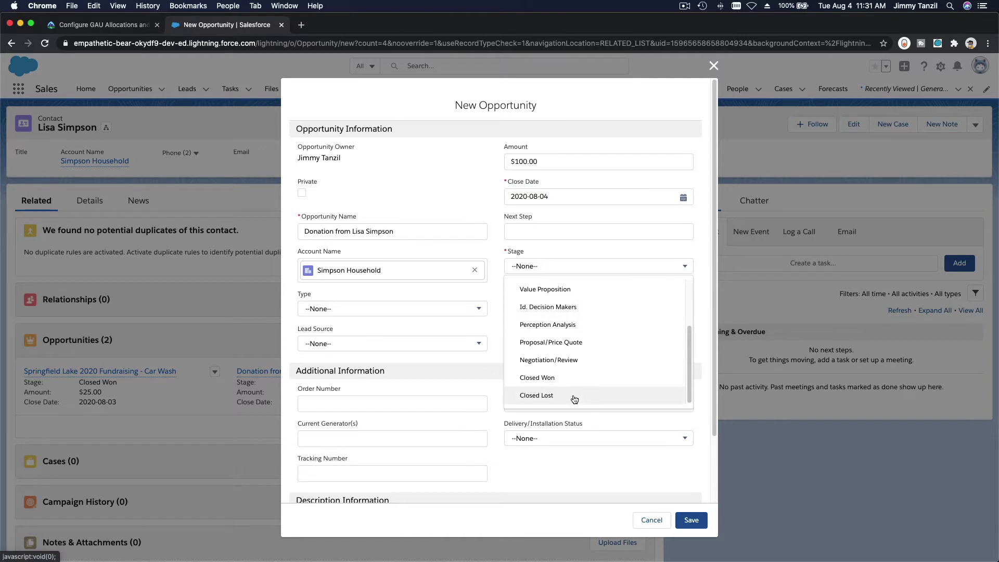
{"action": "left_click", "coordinate": [574, 384]}
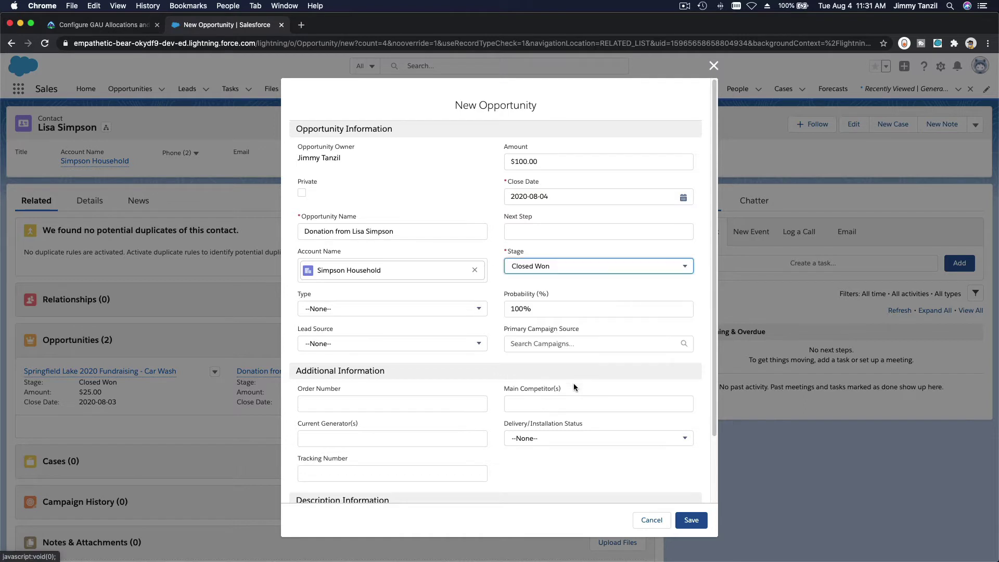
{"action": "left_click", "coordinate": [560, 285]}
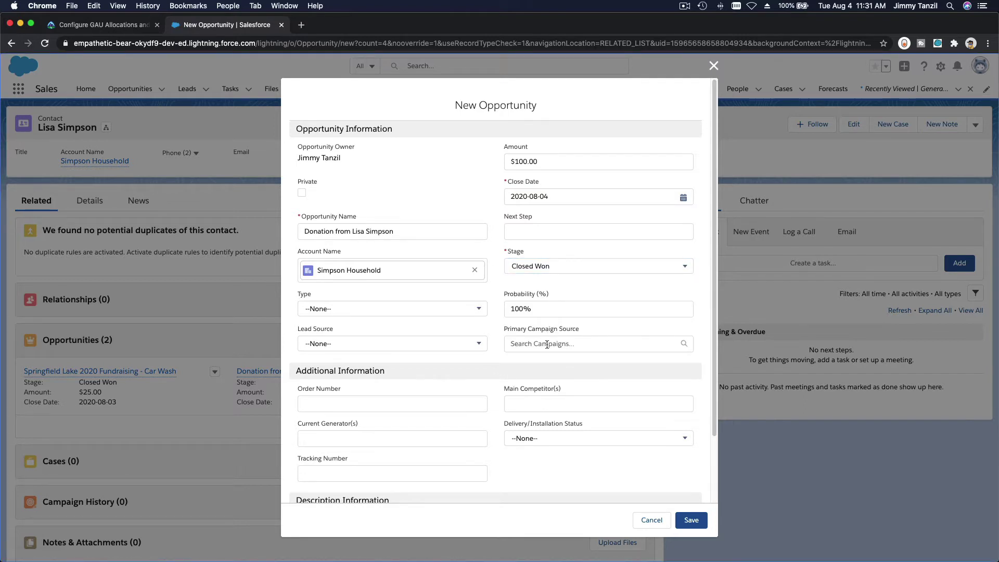
{"action": "scroll", "coordinate": [547, 345], "scroll_direction": "down", "scroll_amount": 2}
{"action": "scroll", "coordinate": [547, 346], "scroll_direction": "up", "scroll_amount": 2}
{"action": "left_click", "coordinate": [691, 519]}
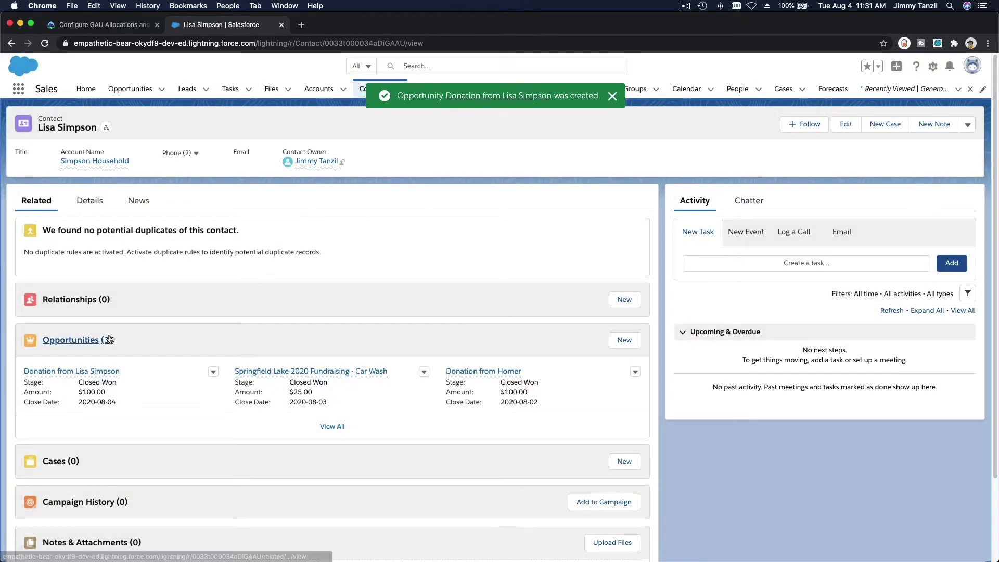
- Open the newly created donation opportunity and look through its related lists for GAU allocations
{"action": "left_click", "coordinate": [76, 372]}
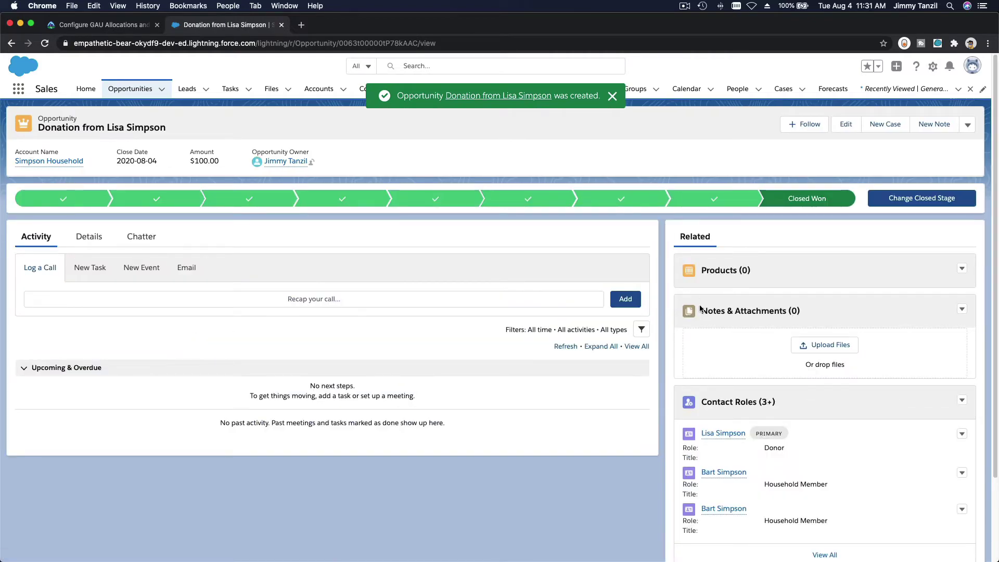
{"action": "scroll", "coordinate": [712, 323], "scroll_direction": "down", "scroll_amount": 3}
{"action": "scroll", "coordinate": [712, 322], "scroll_direction": "down", "scroll_amount": 2}
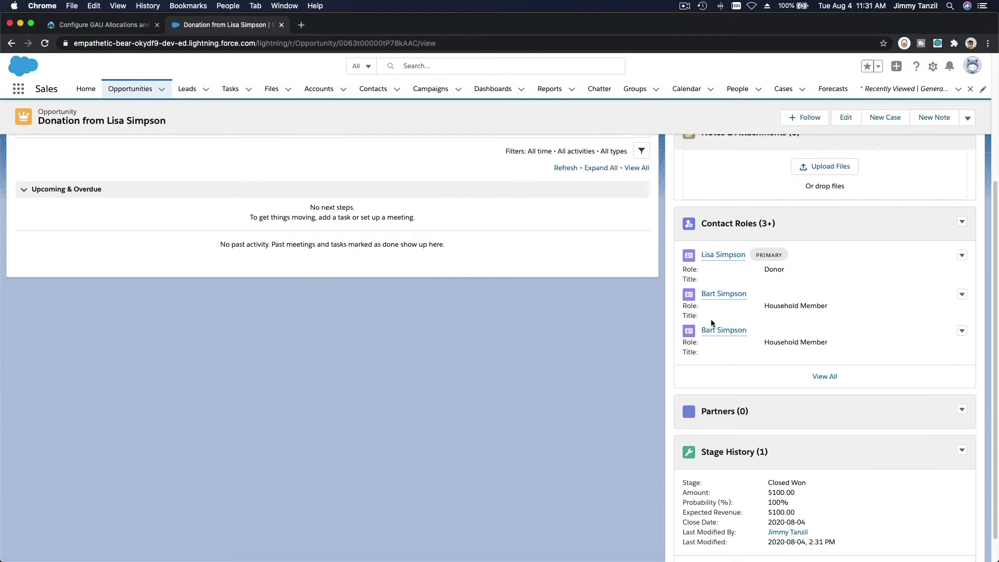
{"action": "scroll", "coordinate": [738, 432], "scroll_direction": "up", "scroll_amount": 5}
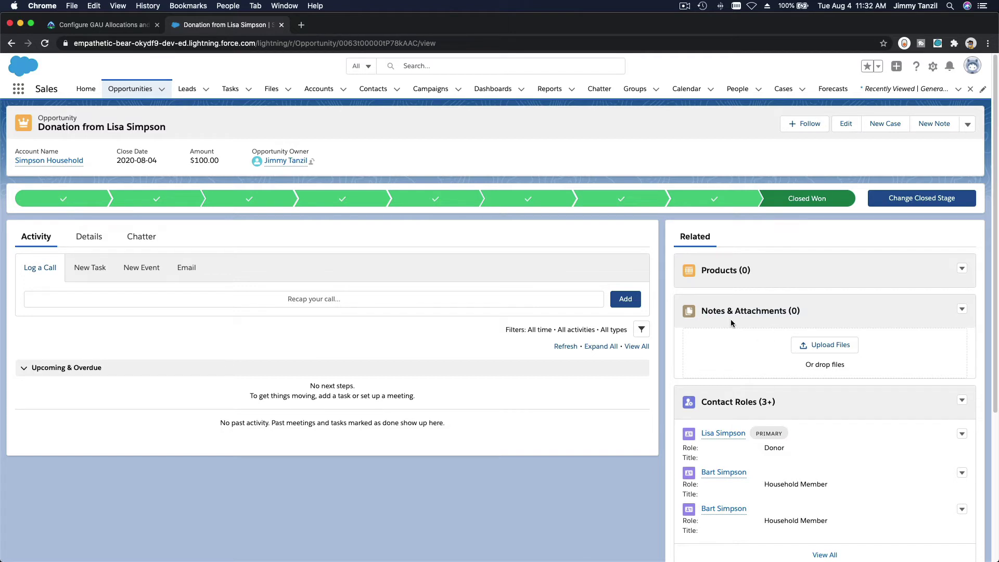
- Edit the opportunity's record page, select the highlights panel, and open the previewed Opportunity Layout
{"action": "left_click", "coordinate": [934, 68]}
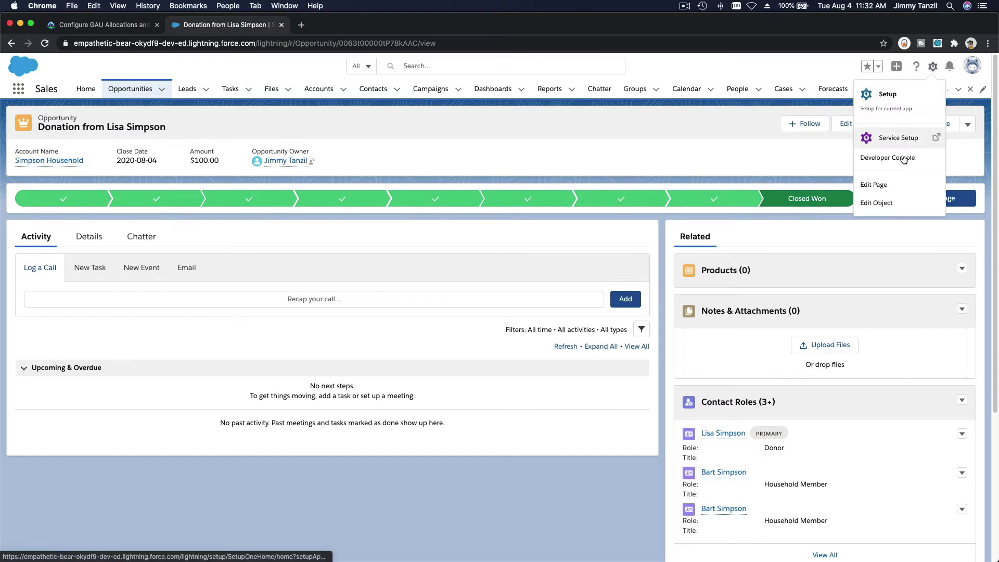
{"action": "left_click", "coordinate": [879, 185]}
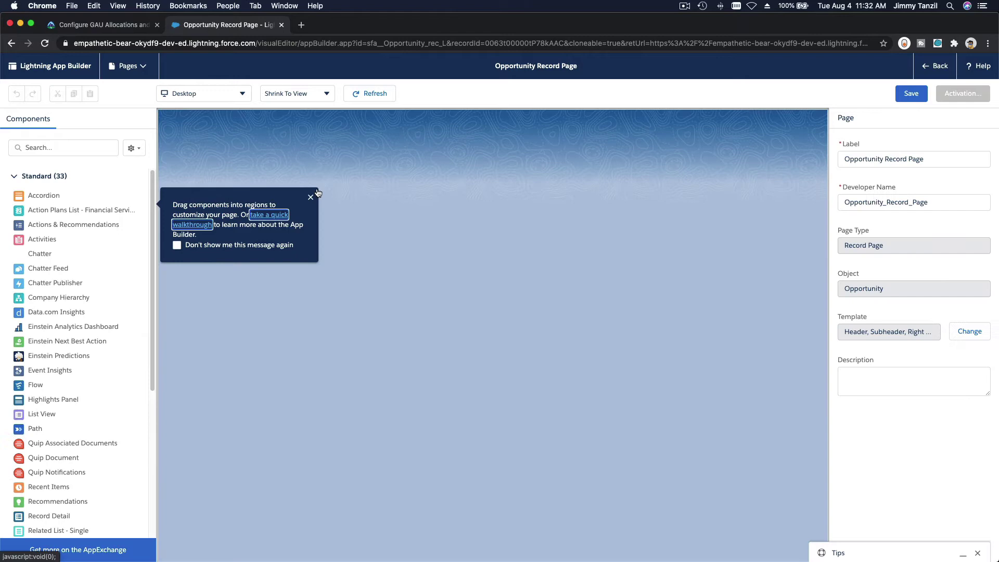
{"action": "left_click", "coordinate": [310, 198]}
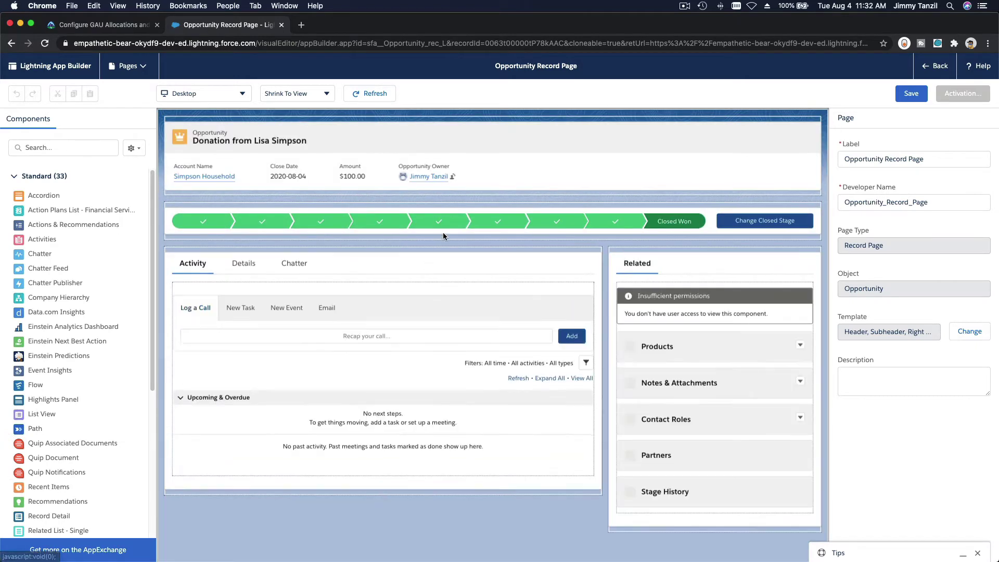
{"action": "left_click", "coordinate": [507, 141]}
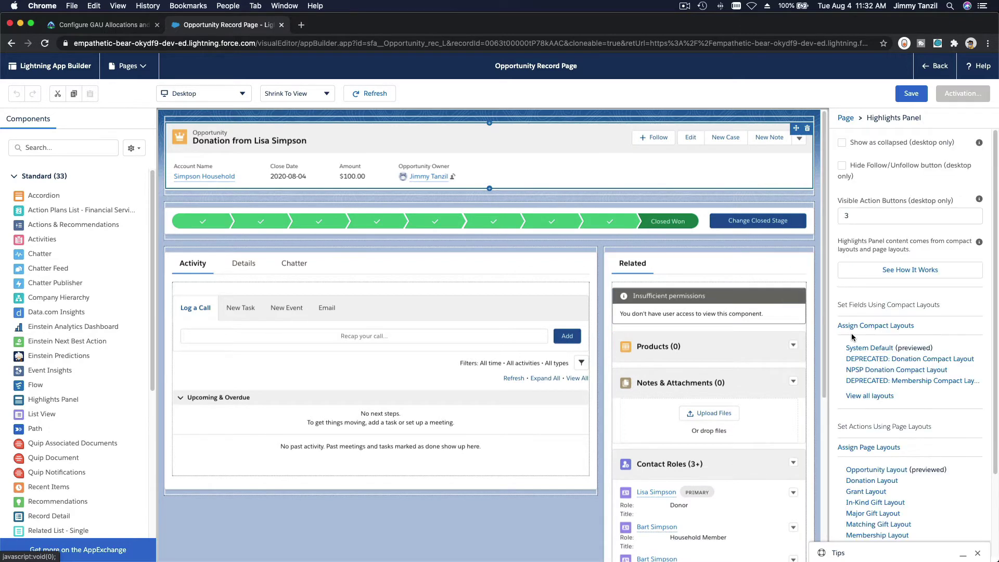
{"action": "left_click", "coordinate": [898, 474]}
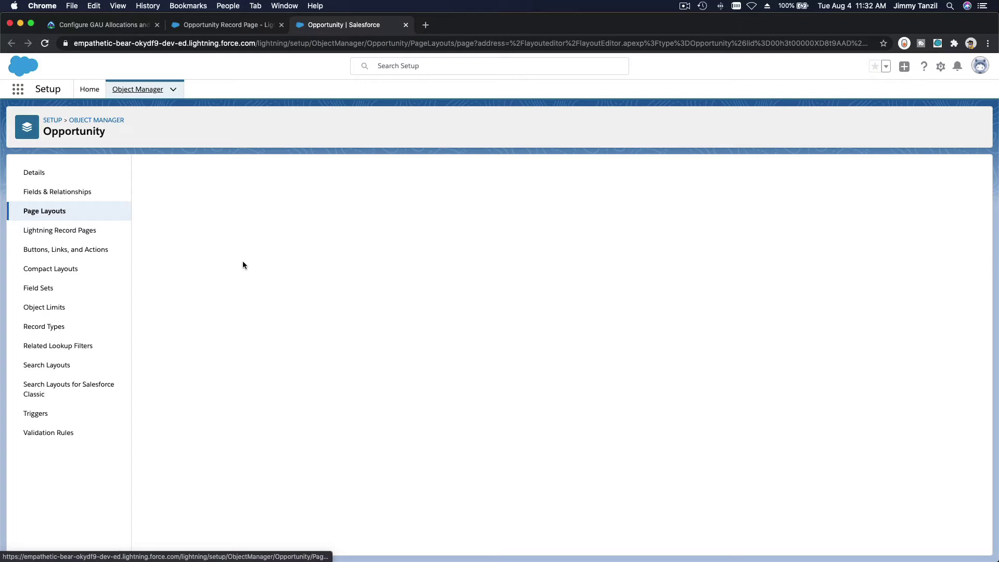
- Add the GAU Allocations related list above Products in the Opportunity Layout and save the layout
{"action": "scroll", "coordinate": [177, 224], "scroll_direction": "down", "scroll_amount": 3}
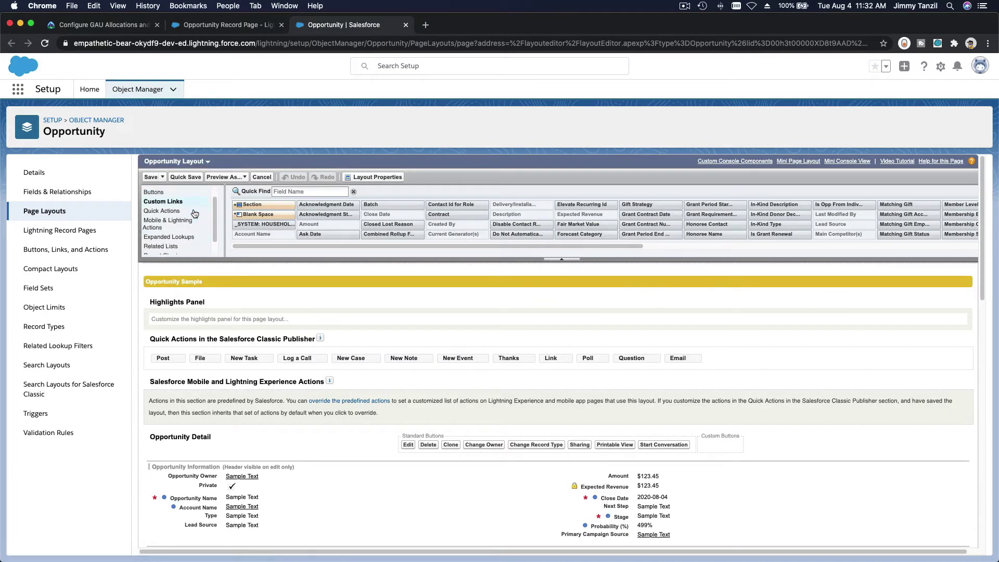
{"action": "left_click", "coordinate": [175, 233]}
{"action": "scroll", "coordinate": [245, 385], "scroll_direction": "down", "scroll_amount": 10}
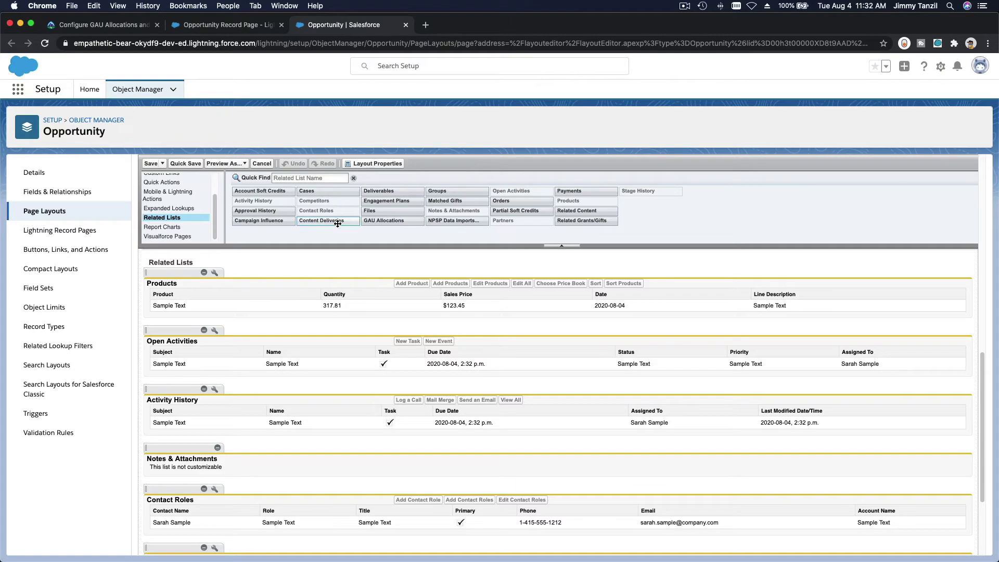
{"action": "left_click_drag", "start_coordinate": [373, 226], "coordinate": [317, 272]}
{"action": "left_click", "coordinate": [150, 164]}
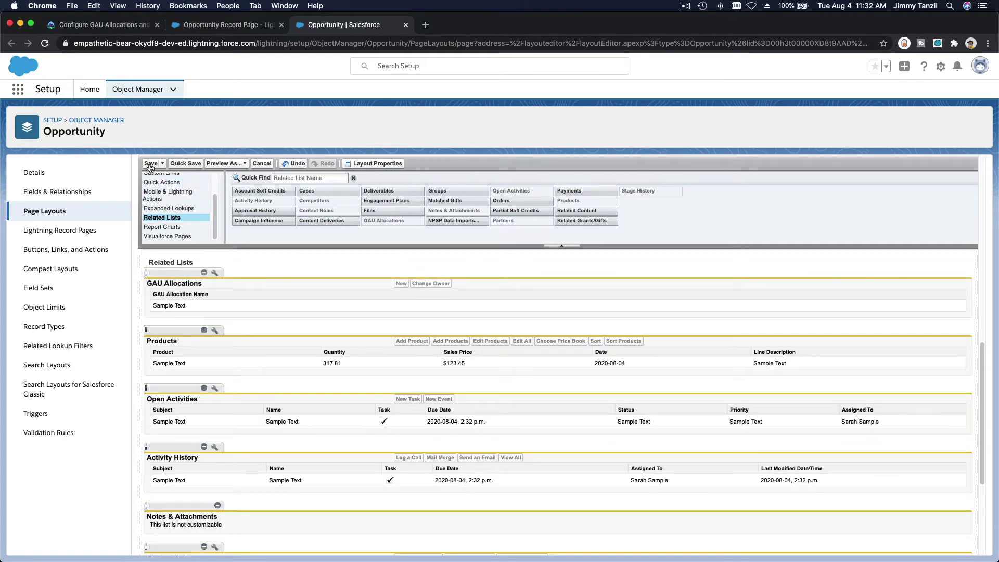
{"action": "left_click", "coordinate": [512, 392]}
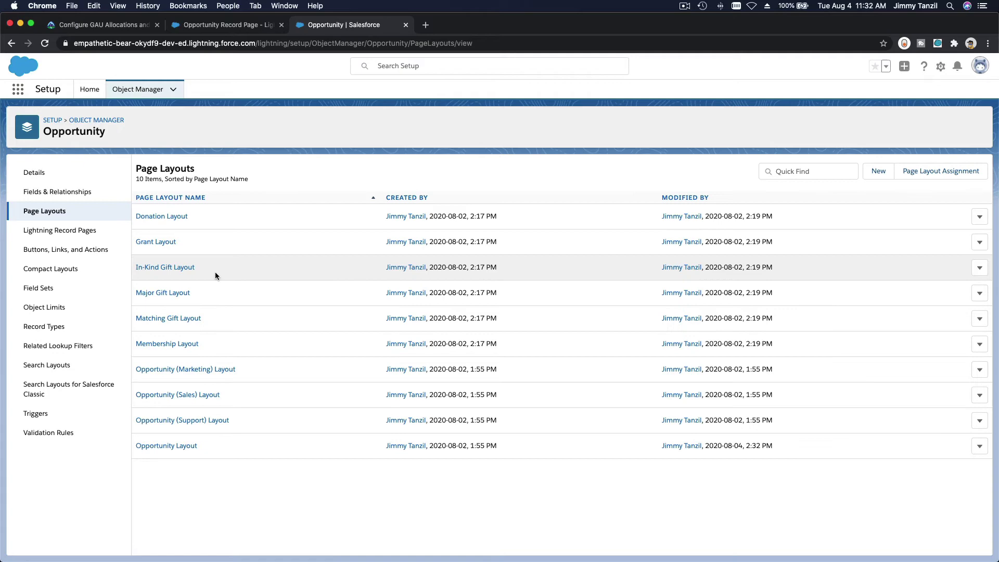
- Close the page layout setup, save the Opportunity Record Page, and return to the donation record
{"action": "left_click", "coordinate": [406, 25]}
{"action": "left_click", "coordinate": [918, 95]}
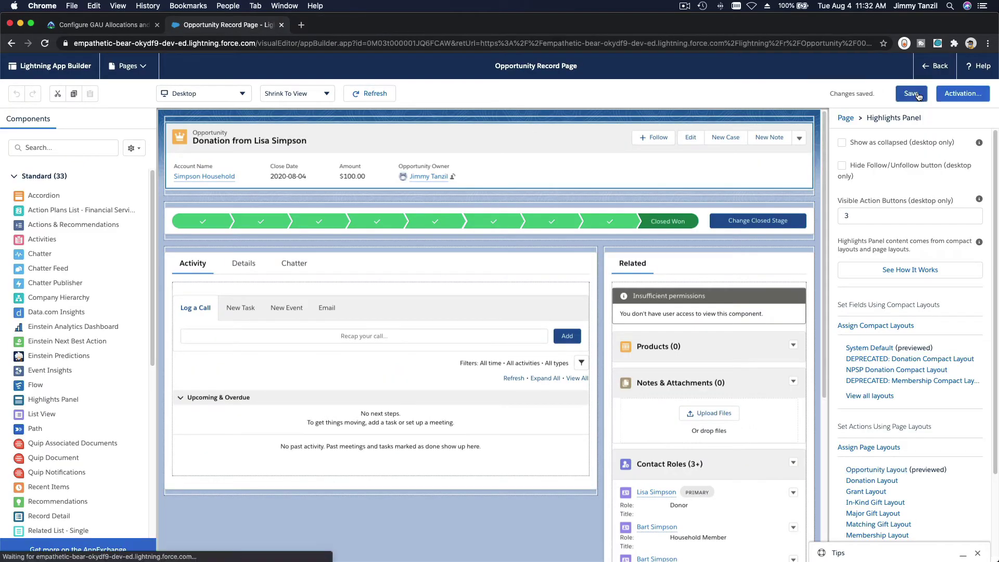
{"action": "left_click", "coordinate": [932, 67]}
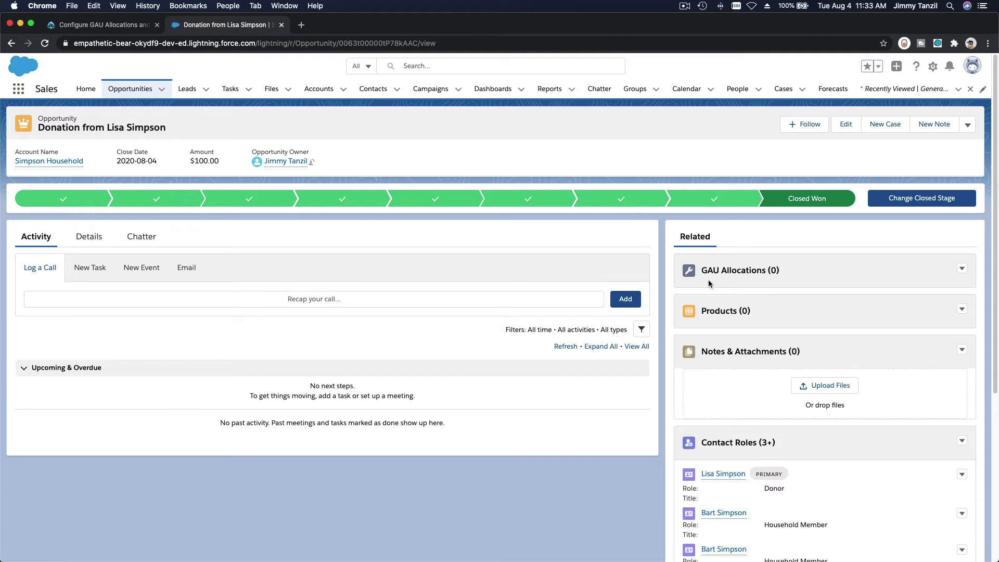
- Show the donation's details, start a new GAU allocation for it, and read the help for the Amount and Percent fields
{"action": "left_click", "coordinate": [86, 238]}
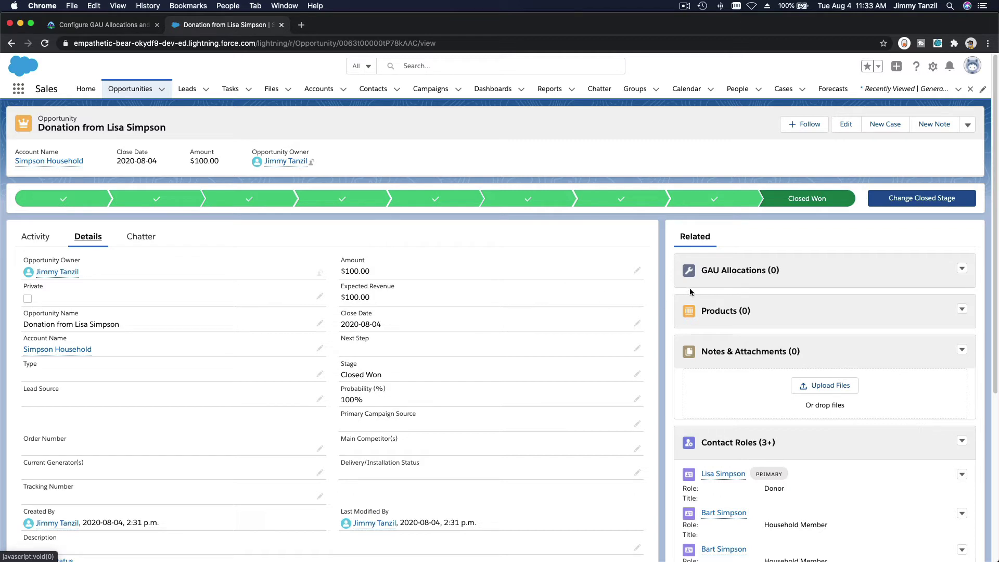
{"action": "left_click", "coordinate": [961, 270]}
{"action": "left_click", "coordinate": [931, 286]}
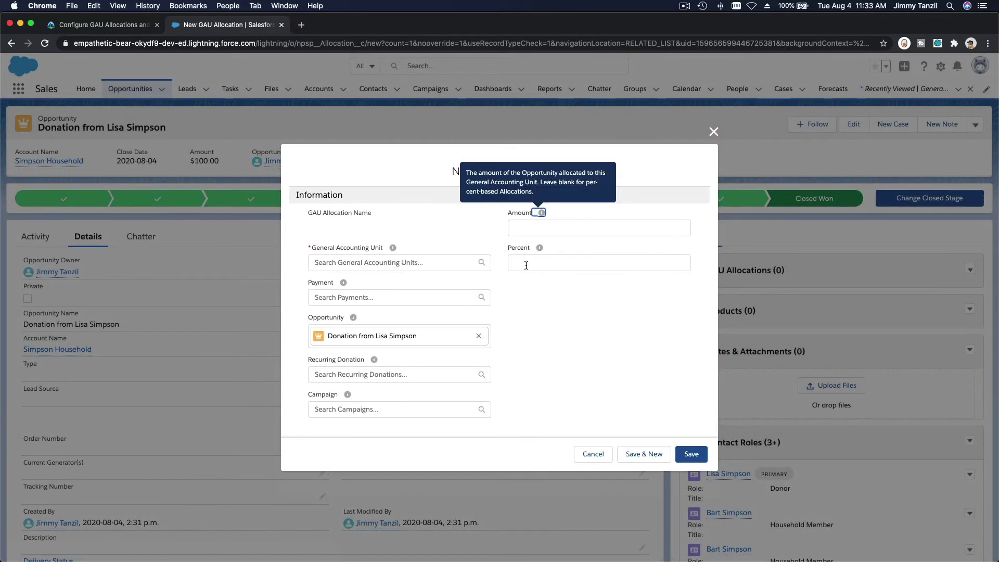
{"action": "left_click", "coordinate": [570, 319]}
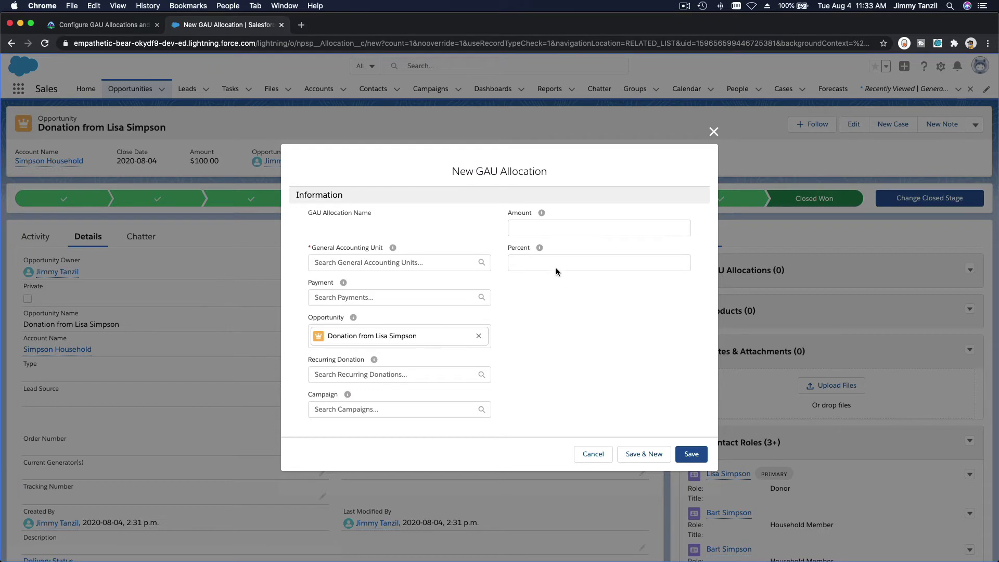
{"action": "mouse_move", "coordinate": [542, 215]}
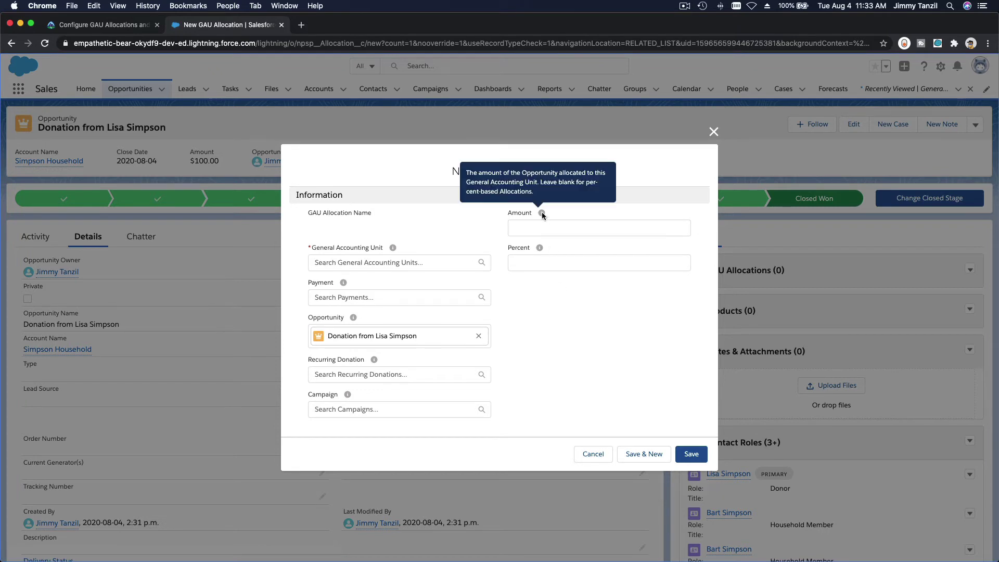
{"action": "mouse_move", "coordinate": [538, 252]}
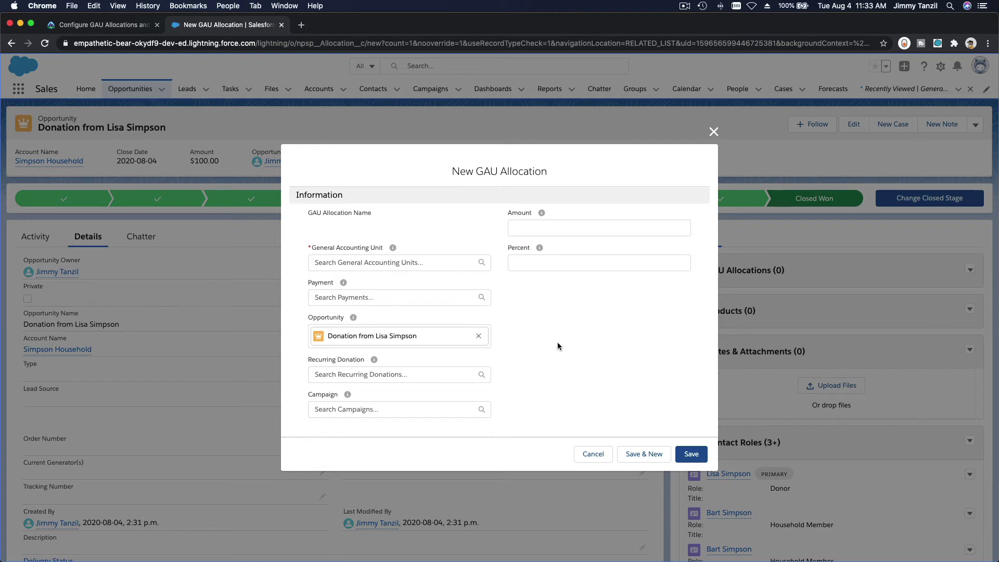
- Set the allocation's general accounting unit to Annual Mission Trip Fund and its percent to 20
{"action": "left_click", "coordinate": [441, 257]}
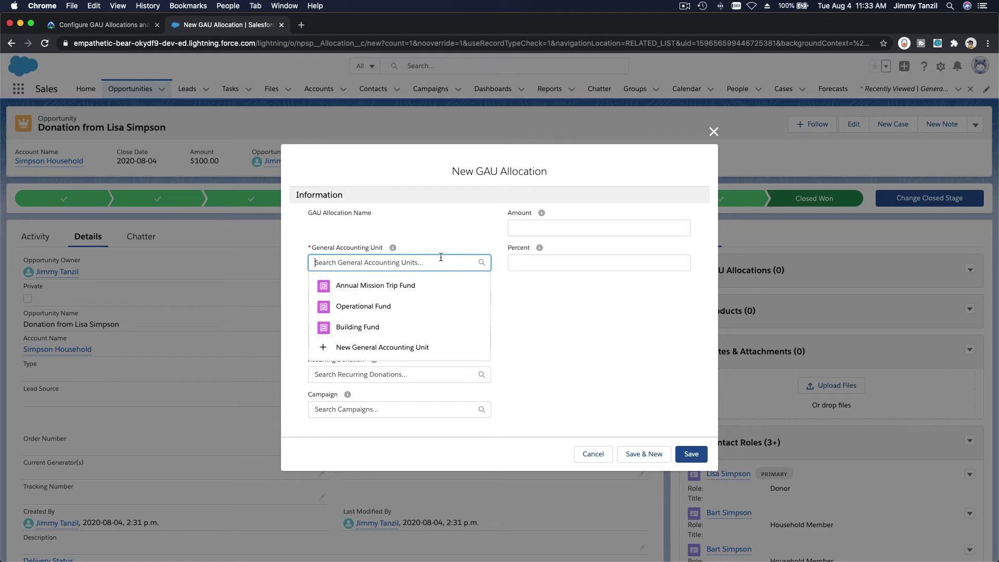
{"action": "left_click", "coordinate": [440, 286]}
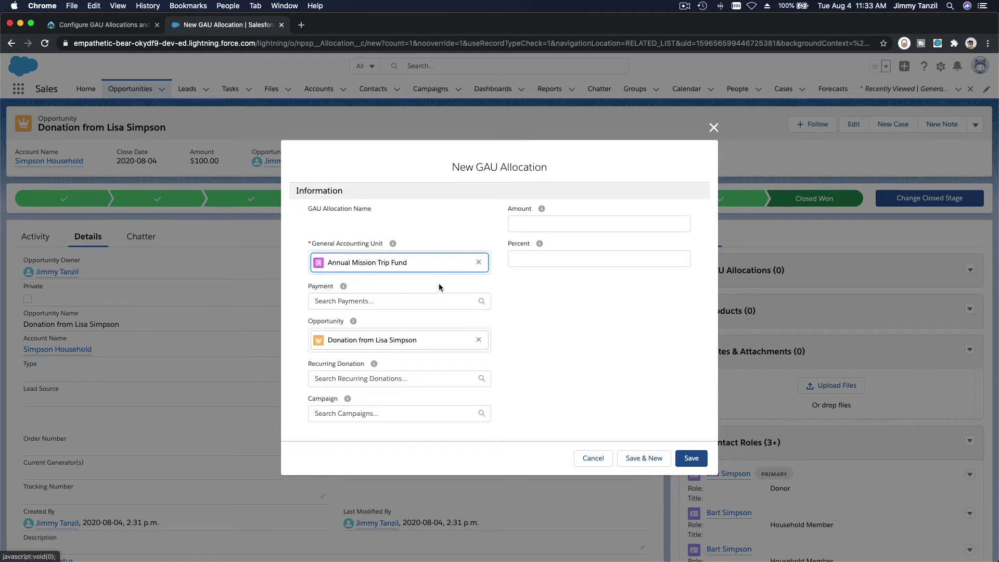
{"action": "left_click", "coordinate": [547, 255]}
{"action": "type", "text": "20"}
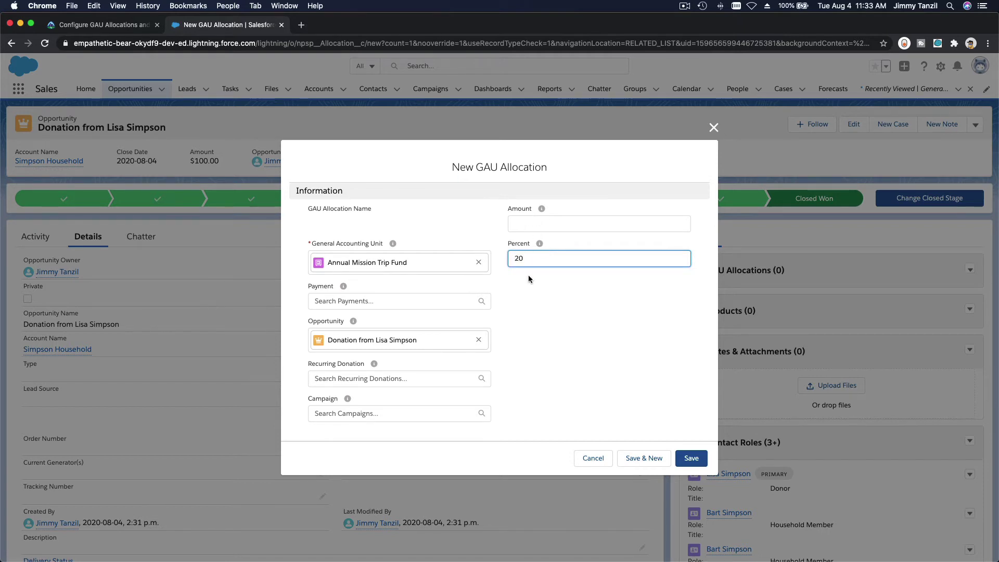
- Save the current allocation, then create and save a Building Fund allocation of 50 percent, leaving a new blank allocation open
{"action": "left_click", "coordinate": [642, 458]}
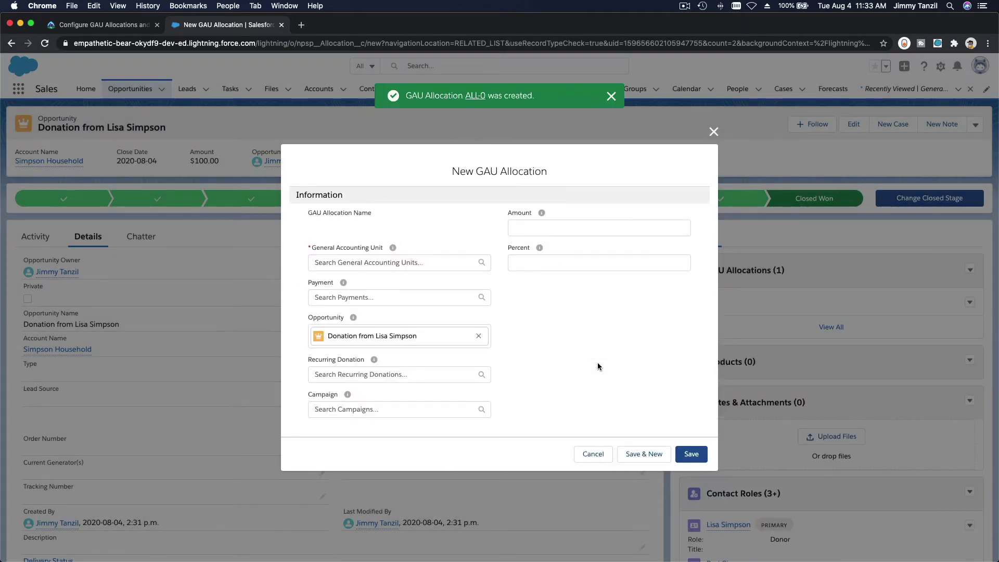
{"action": "left_click", "coordinate": [436, 263]}
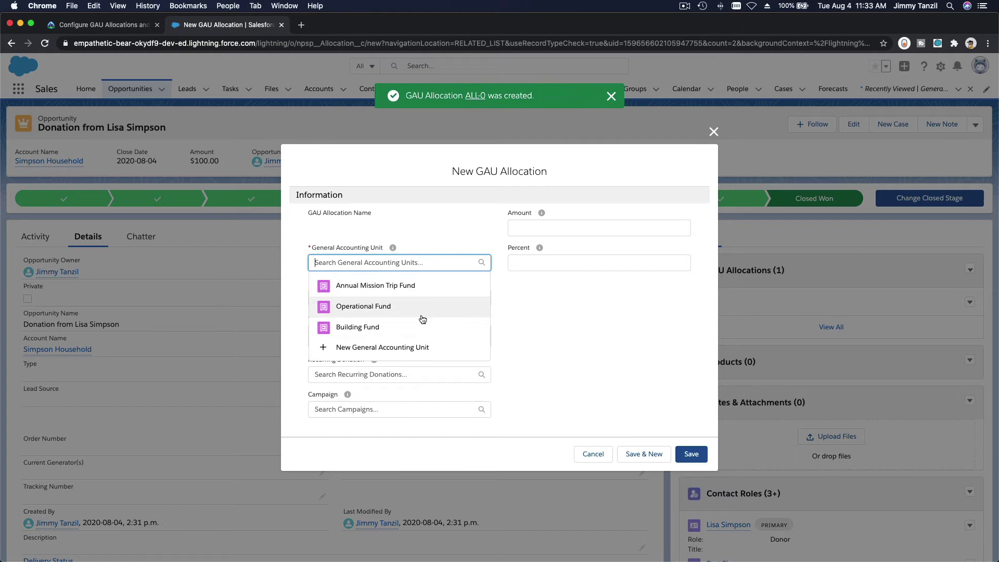
{"action": "left_click", "coordinate": [422, 326]}
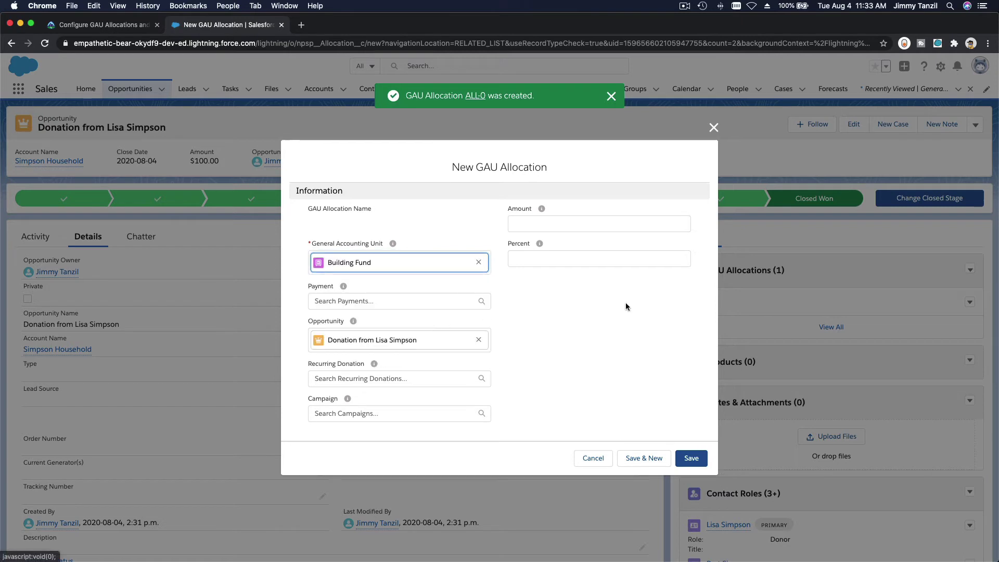
{"action": "left_click", "coordinate": [549, 252]}
{"action": "type", "text": "50"}
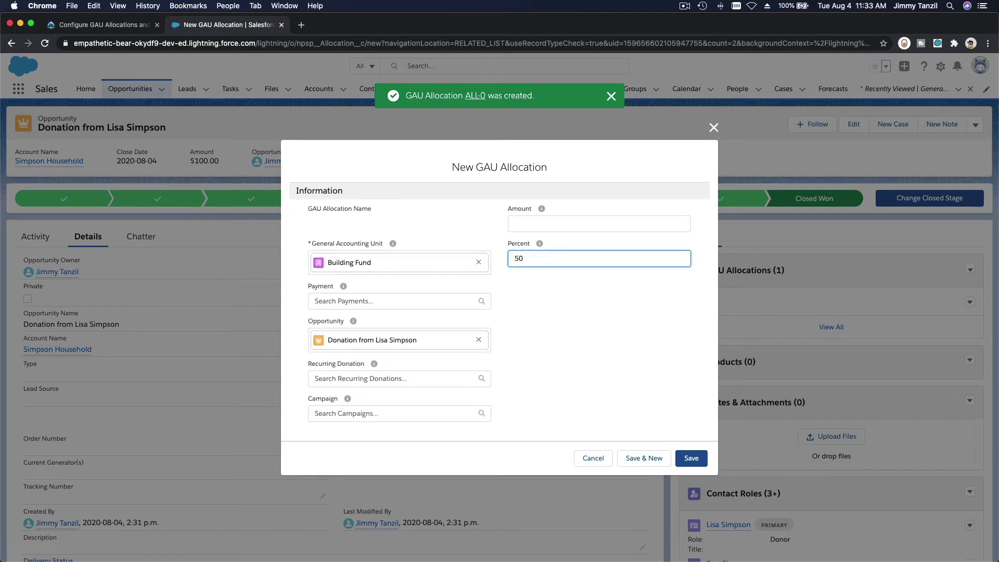
{"action": "left_click", "coordinate": [559, 318]}
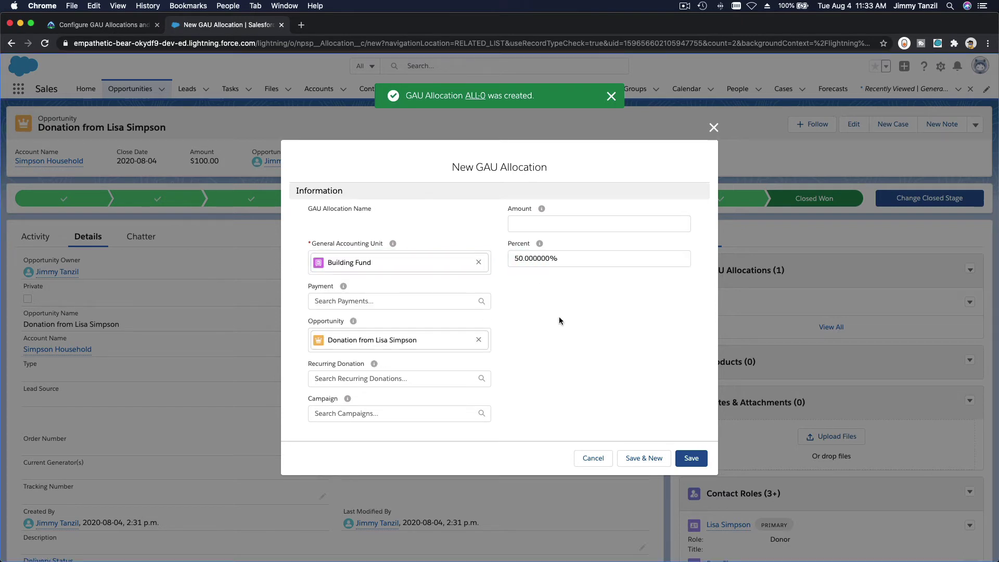
{"action": "left_click", "coordinate": [644, 460]}
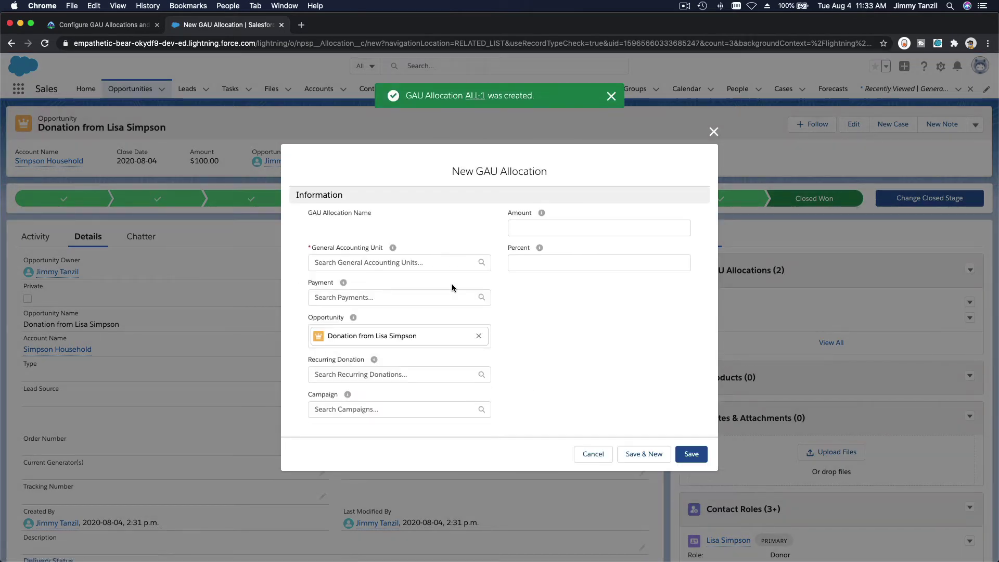
- Set the new allocation's general accounting unit to Operational Fund and its percent to 30, and save it
{"action": "left_click", "coordinate": [445, 257]}
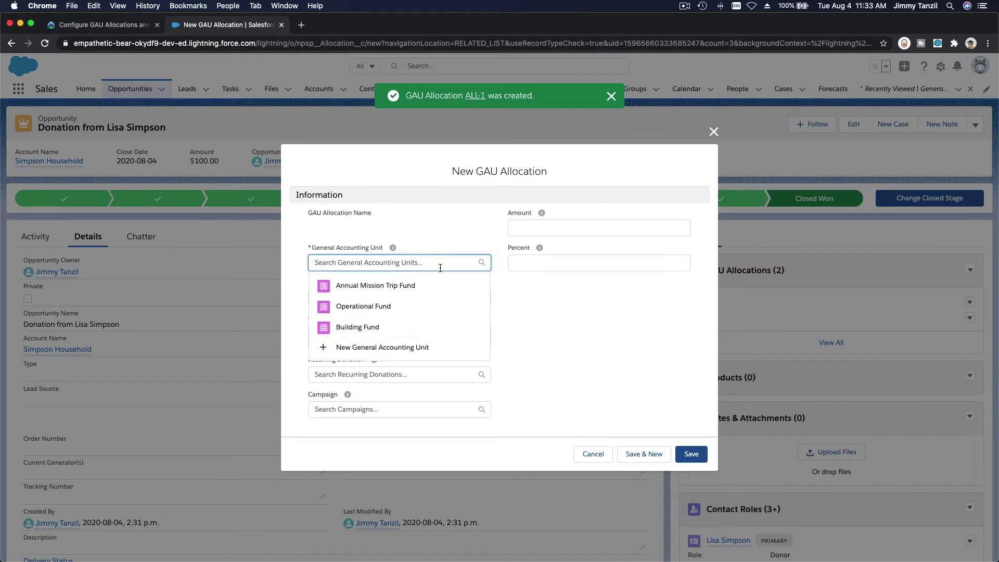
{"action": "left_click", "coordinate": [438, 312]}
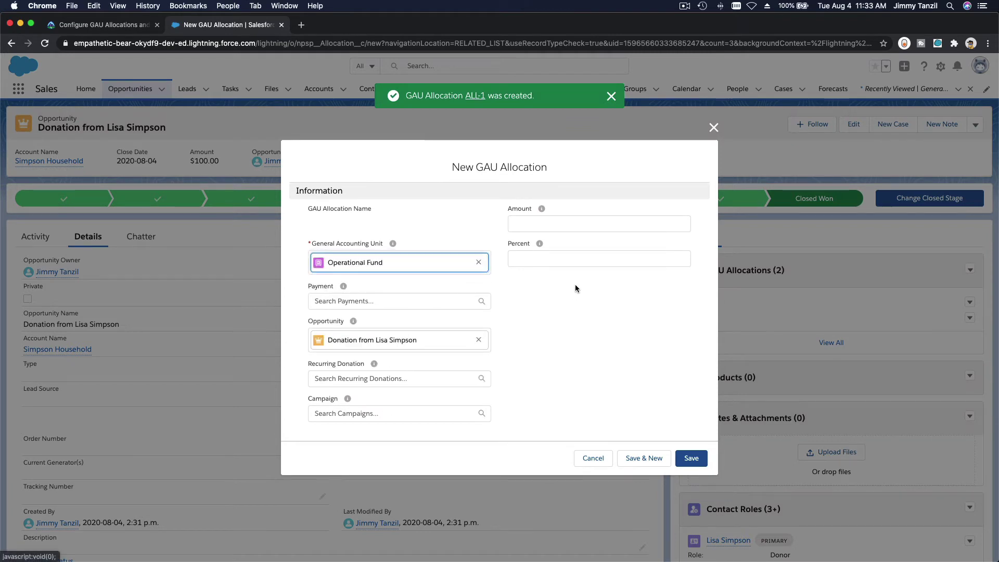
{"action": "left_click", "coordinate": [579, 260]}
{"action": "type", "text": "30"}
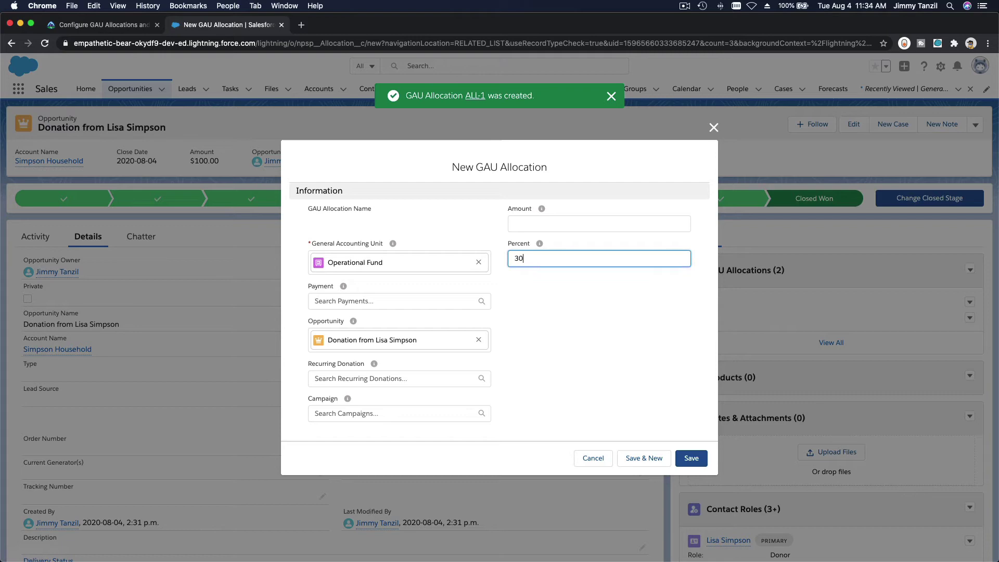
{"action": "left_click", "coordinate": [605, 336]}
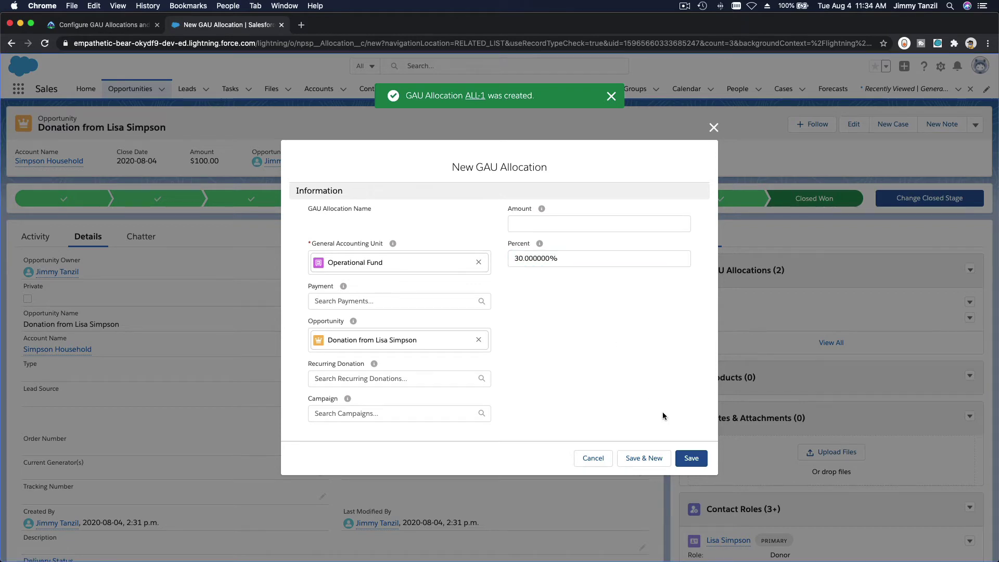
{"action": "left_click", "coordinate": [692, 458]}
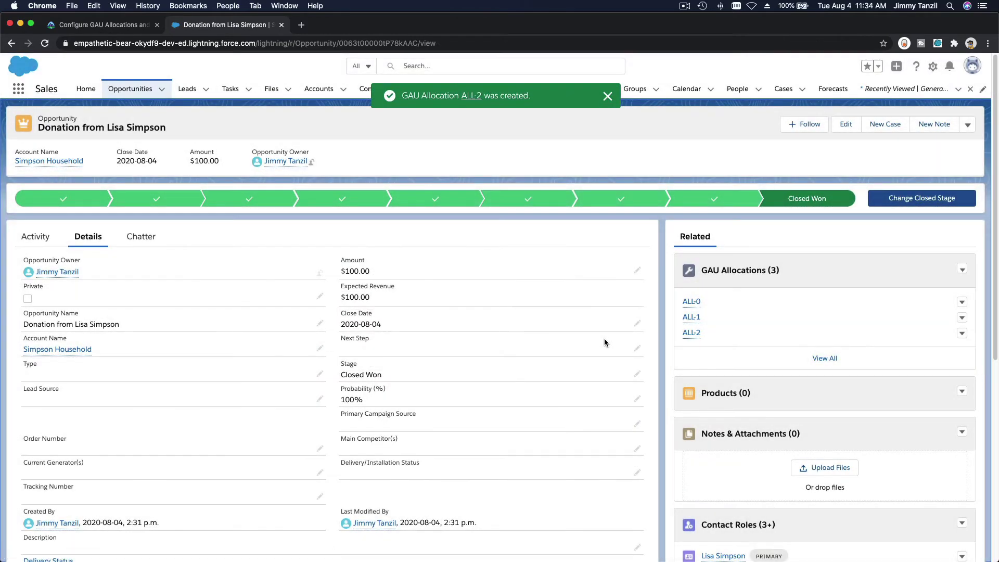
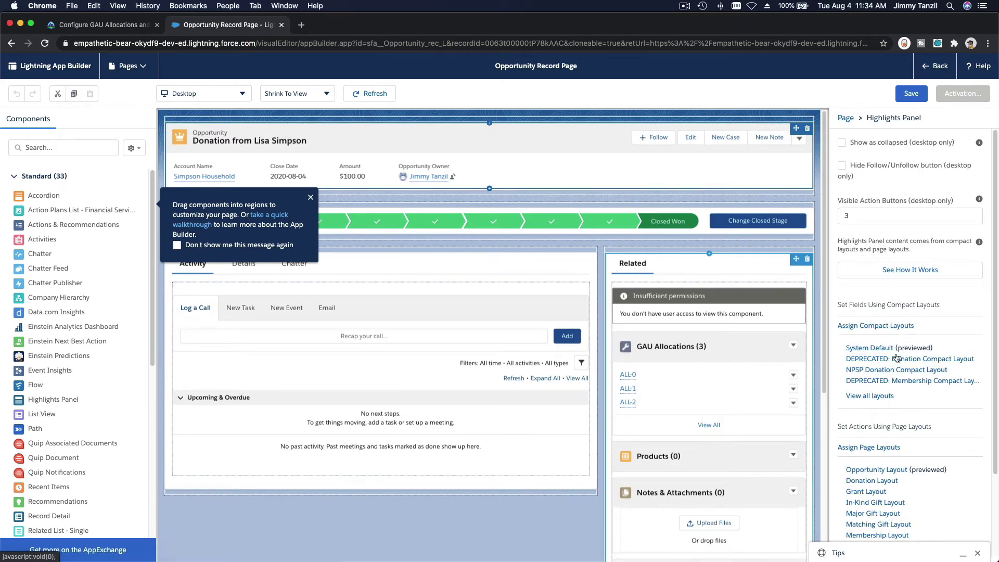
- Open the Opportunity Layout for editing and bring up the properties of its GAU Allocations related list
{"action": "left_click", "coordinate": [902, 474]}
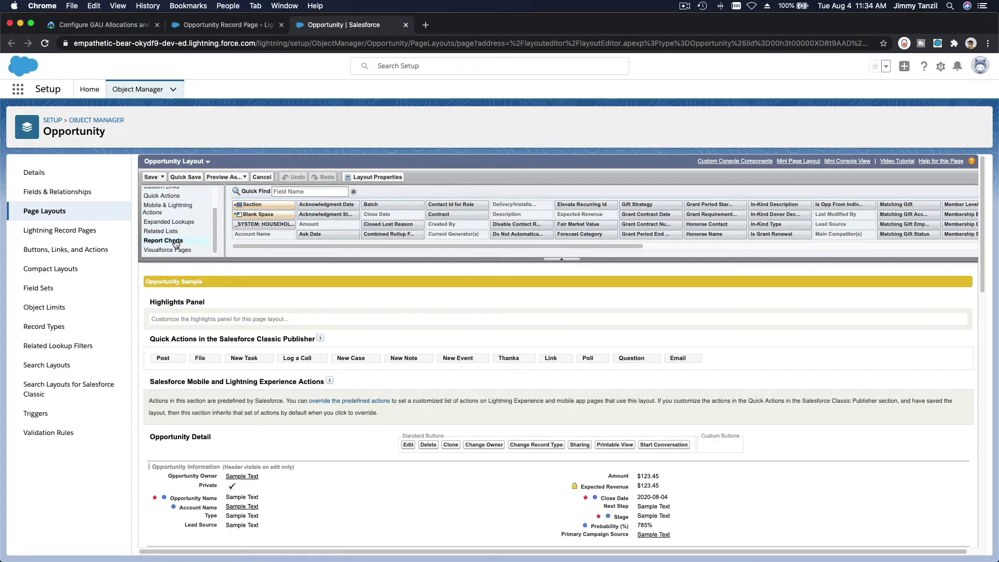
{"action": "left_click", "coordinate": [160, 231]}
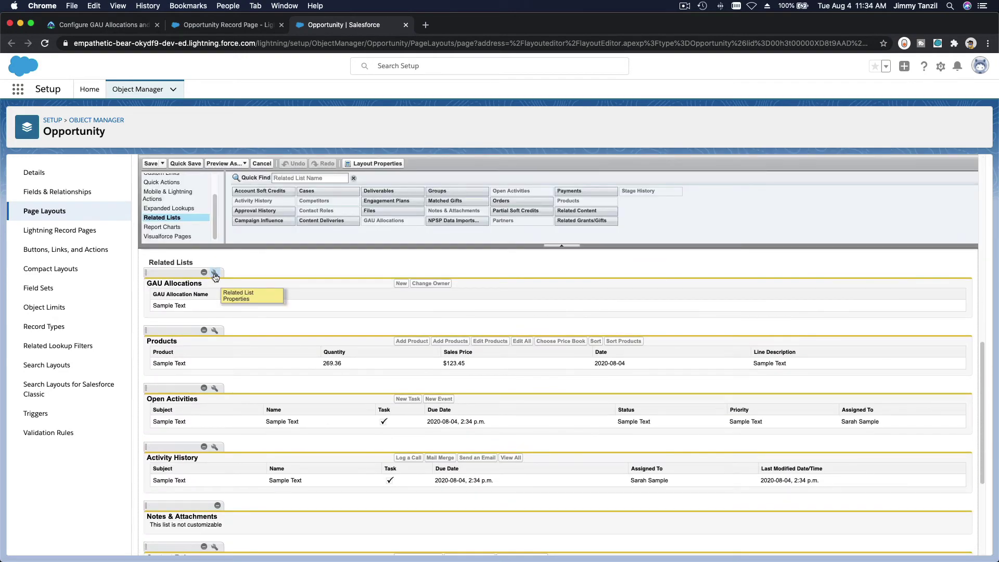
{"action": "left_click", "coordinate": [214, 272]}
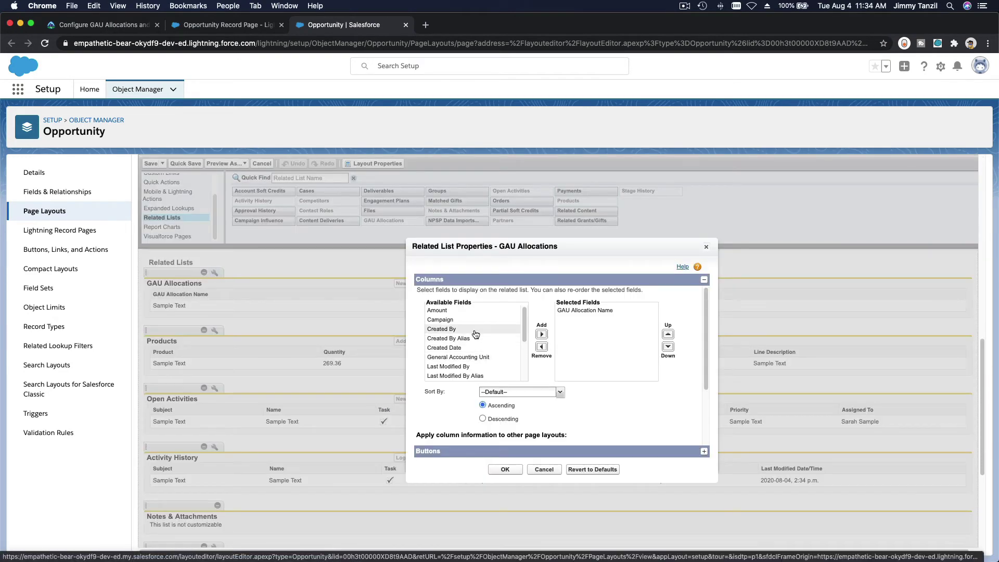
- Add the Amount, General Accounting Unit and Percent fields as columns of the GAU Allocations related list
{"action": "left_click", "coordinate": [470, 311]}
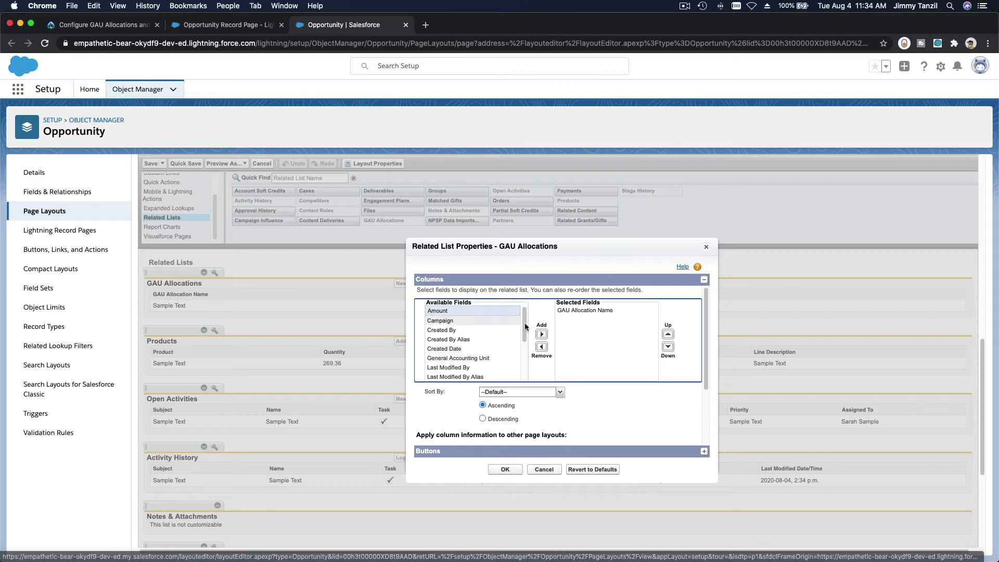
{"action": "left_click", "coordinate": [541, 334]}
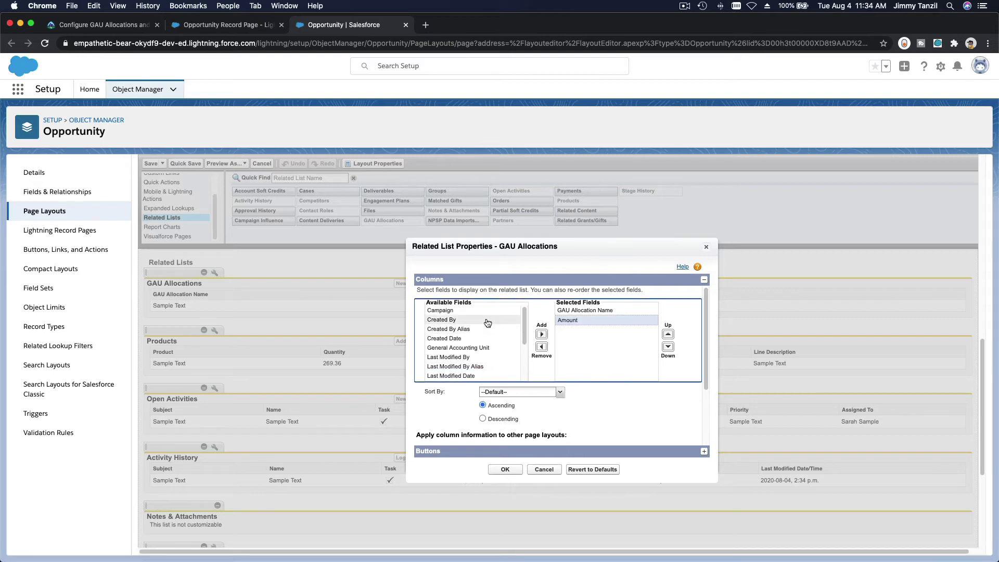
{"action": "scroll", "coordinate": [488, 323], "scroll_direction": "down", "scroll_amount": 1}
{"action": "left_click", "coordinate": [485, 339]}
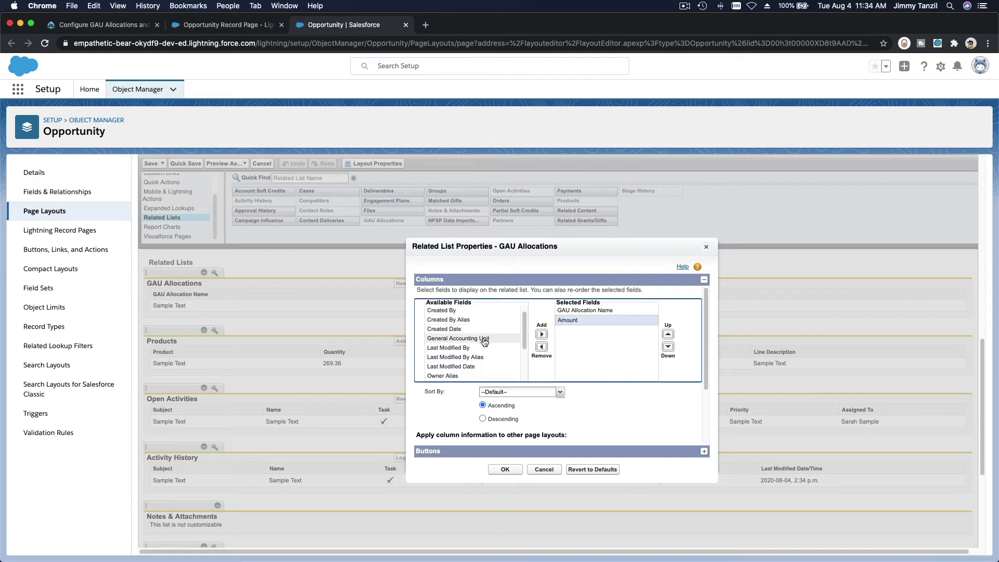
{"action": "left_click", "coordinate": [542, 336]}
{"action": "scroll", "coordinate": [472, 344], "scroll_direction": "down", "scroll_amount": 3}
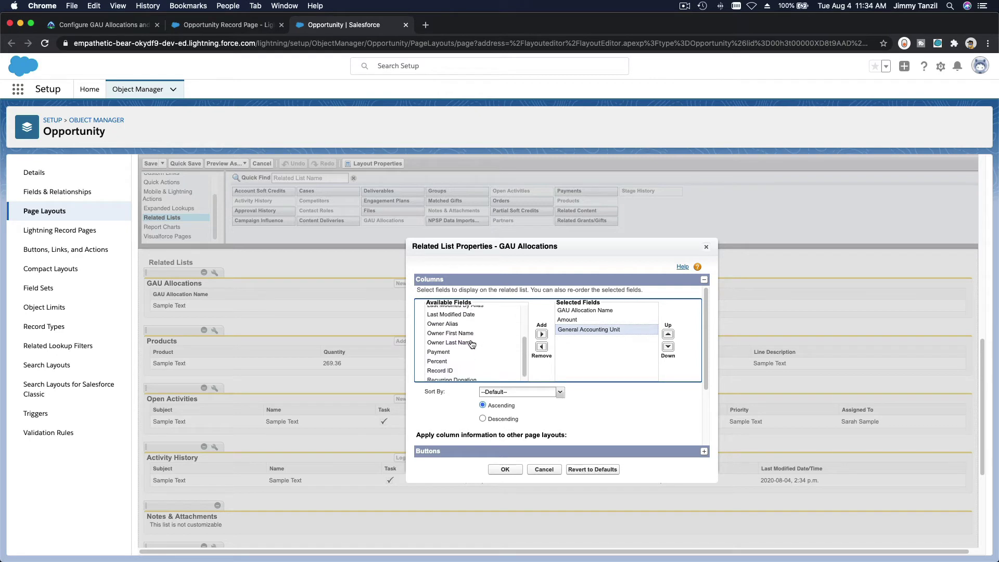
{"action": "left_click", "coordinate": [440, 361]}
{"action": "left_click", "coordinate": [542, 334]}
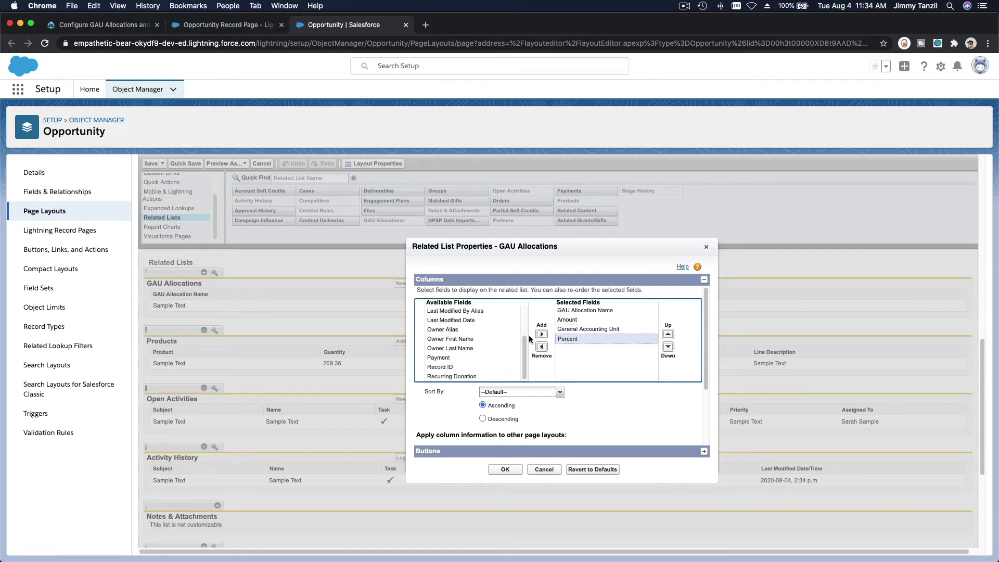
{"action": "scroll", "coordinate": [492, 346], "scroll_direction": "down", "scroll_amount": 1}
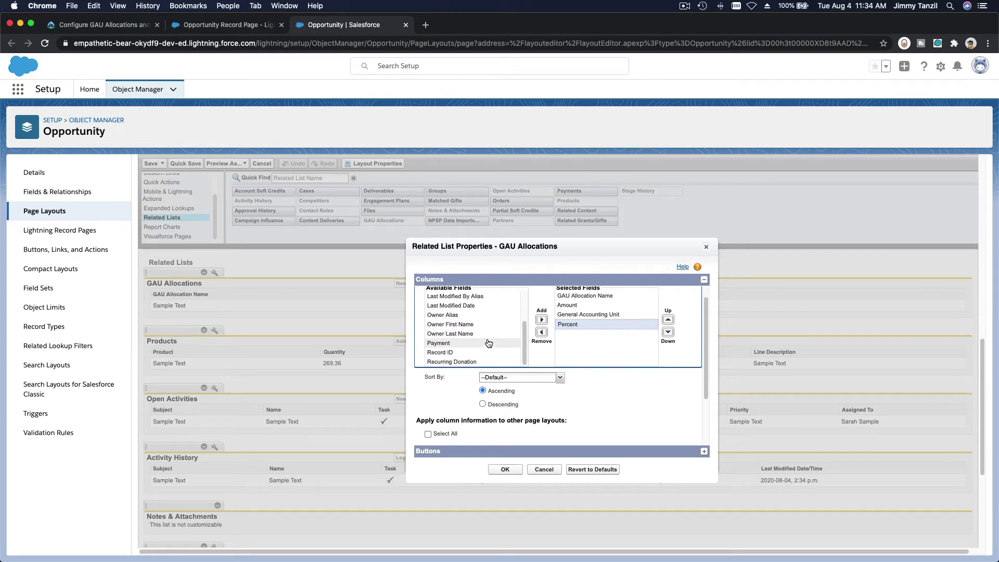
{"action": "scroll", "coordinate": [489, 343], "scroll_direction": "up", "scroll_amount": 3}
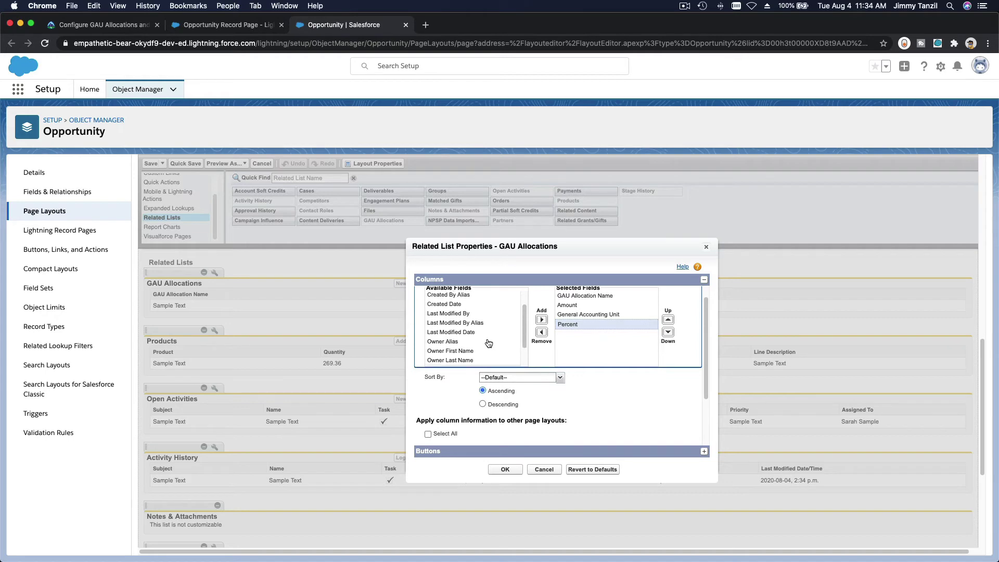
{"action": "left_click", "coordinate": [504, 470]}
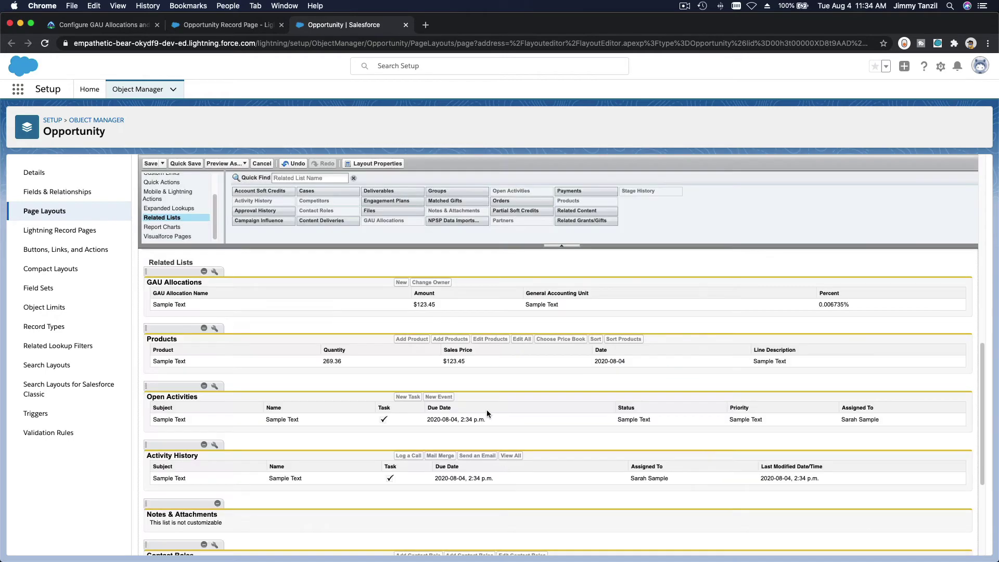
- Save the Opportunity Layout, close its setup page, and save the Opportunity Record Page
{"action": "left_click", "coordinate": [156, 163]}
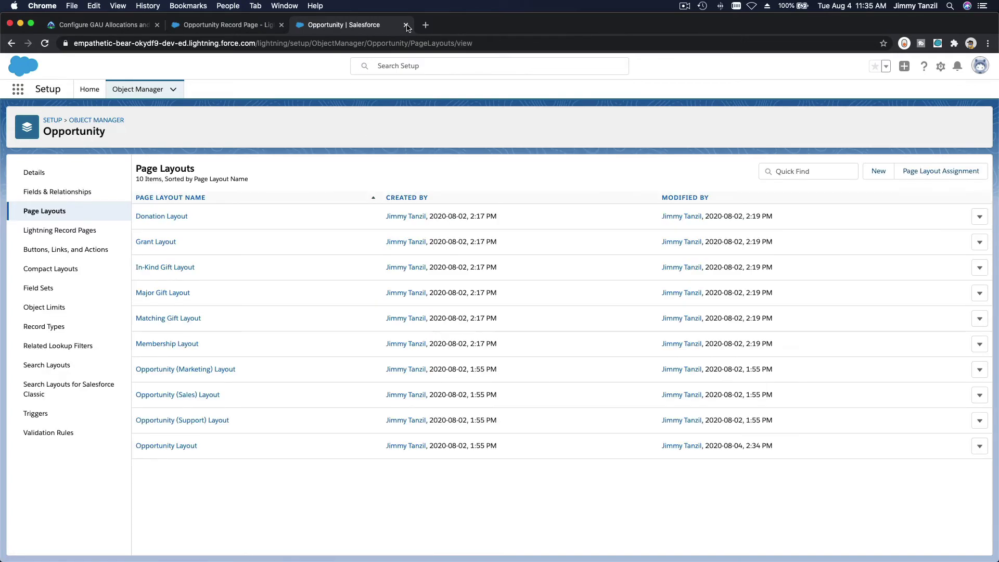
{"action": "left_click", "coordinate": [406, 25]}
{"action": "left_click", "coordinate": [907, 97]}
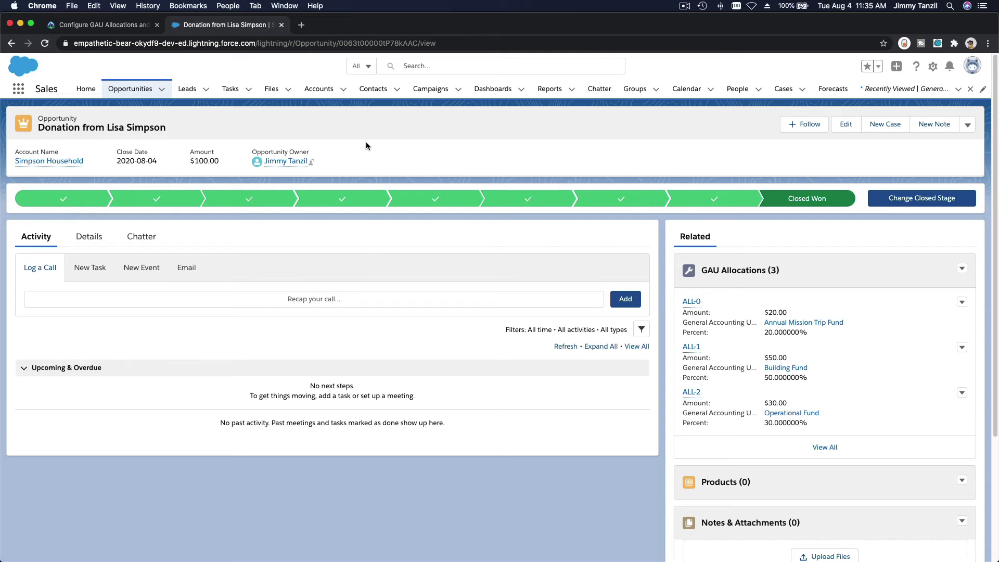
- Open the 2020 Springfield Lake Field Trip Fundraising campaign and examine its name and related records
{"action": "left_click", "coordinate": [431, 90]}
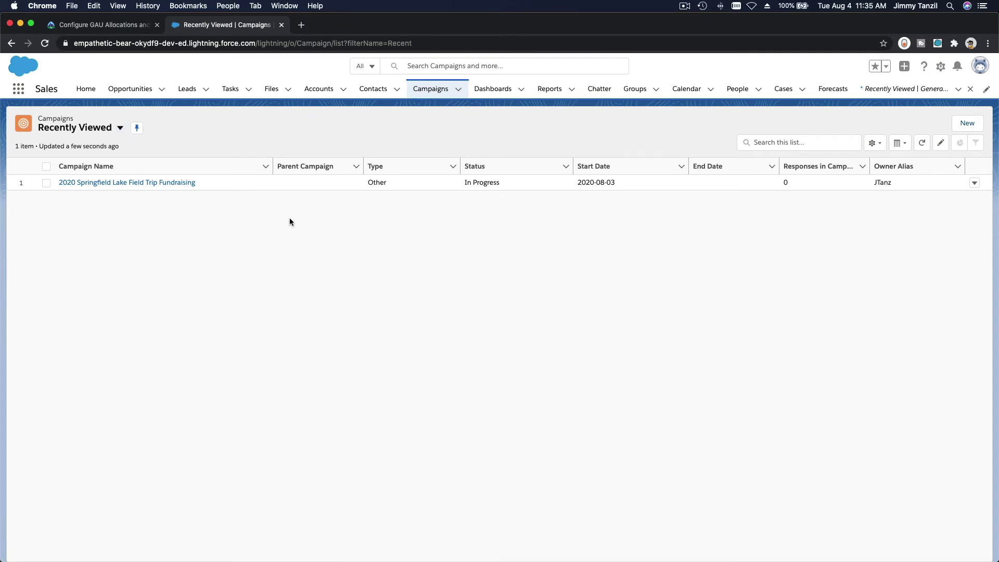
{"action": "left_click", "coordinate": [136, 186]}
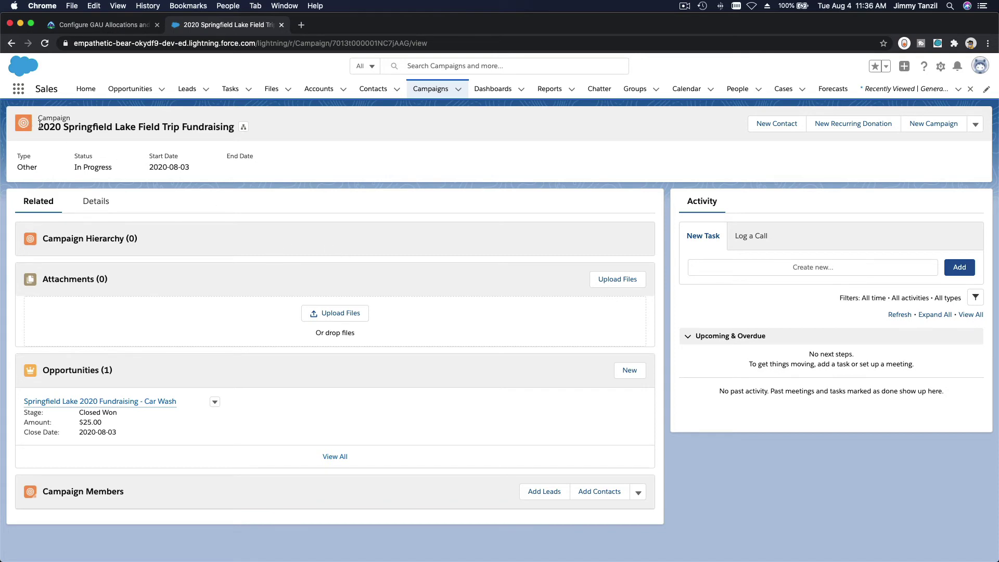
{"action": "left_click_drag", "start_coordinate": [39, 125], "coordinate": [235, 127]}
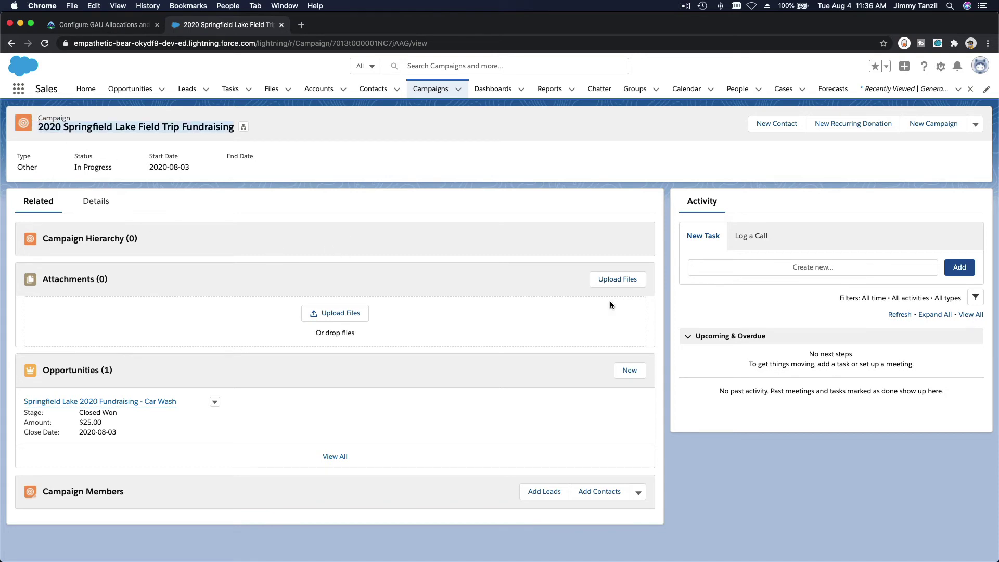
{"action": "left_click", "coordinate": [653, 296]}
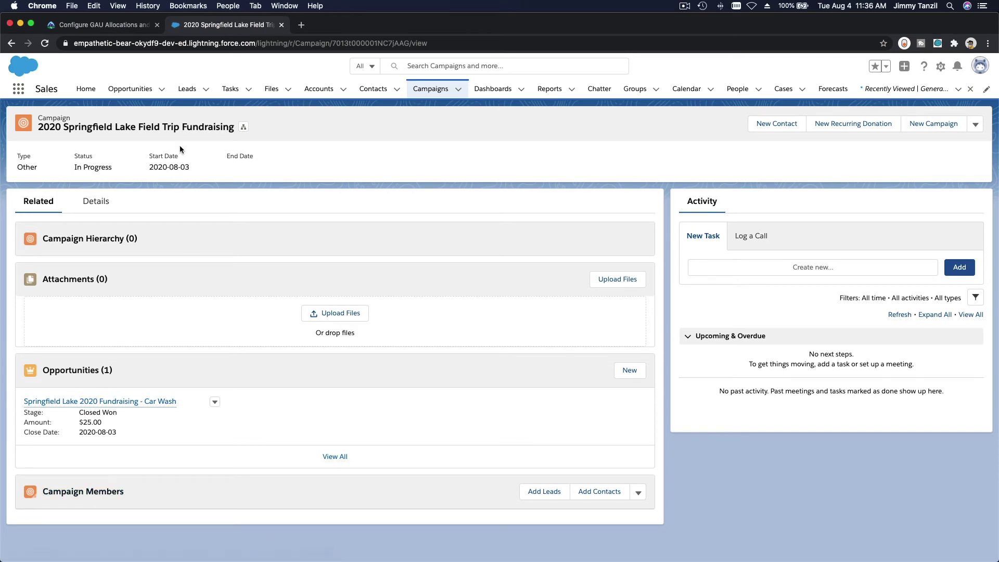
{"action": "double_click", "coordinate": [165, 130]}
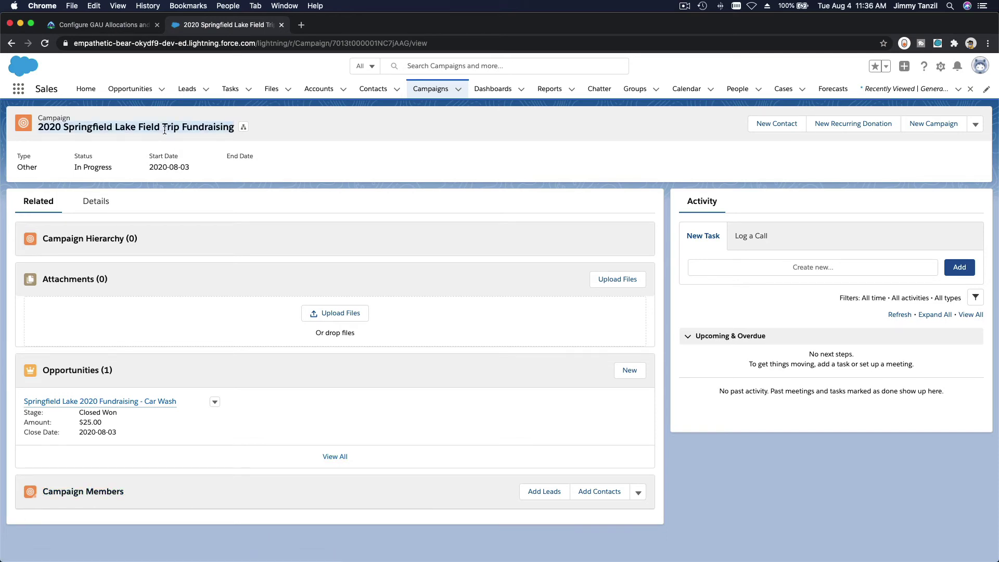
{"action": "left_click", "coordinate": [180, 145]}
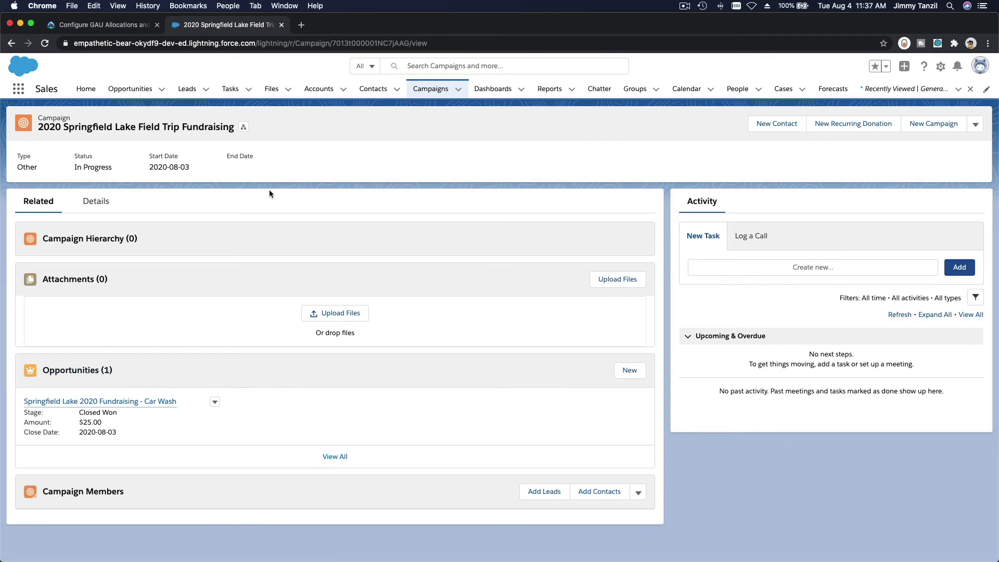
- Switch to the Trailhead unit on GAU allocations and read its Work with Allocation Rollups section
{"action": "left_click", "coordinate": [118, 26]}
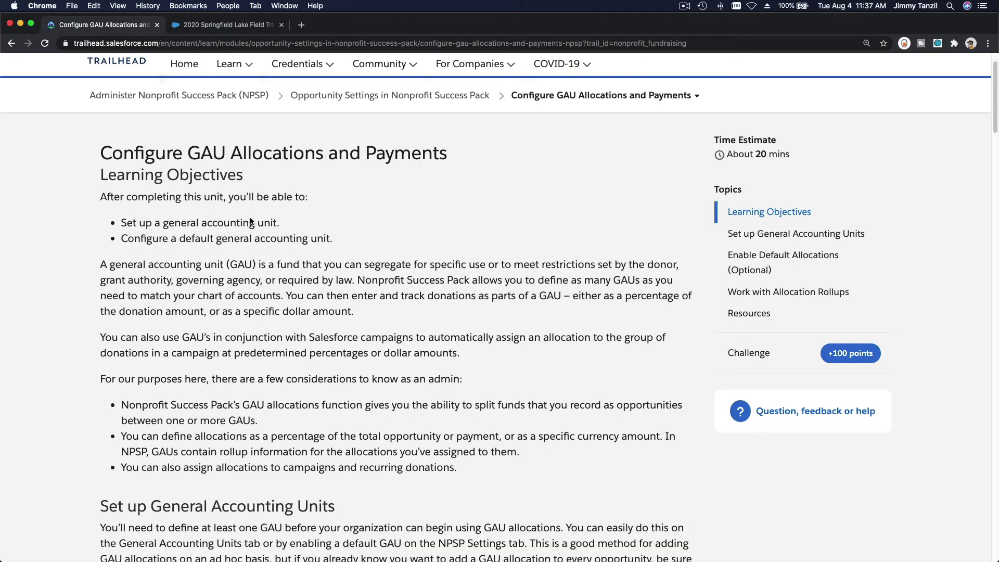
{"action": "scroll", "coordinate": [395, 247], "scroll_direction": "down", "scroll_amount": 3}
{"action": "scroll", "coordinate": [395, 249], "scroll_direction": "down", "scroll_amount": 6}
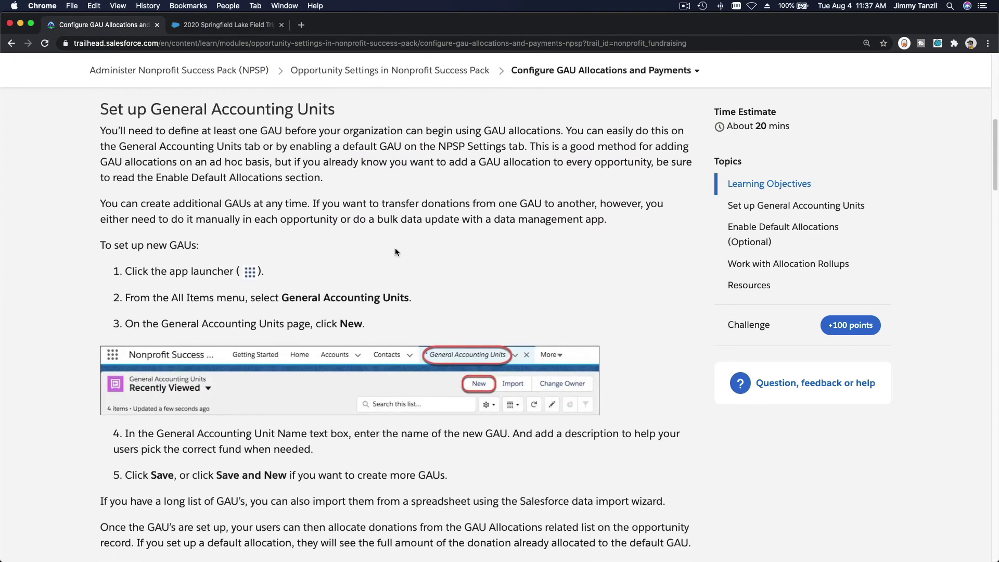
{"action": "scroll", "coordinate": [395, 247], "scroll_direction": "down", "scroll_amount": 12}
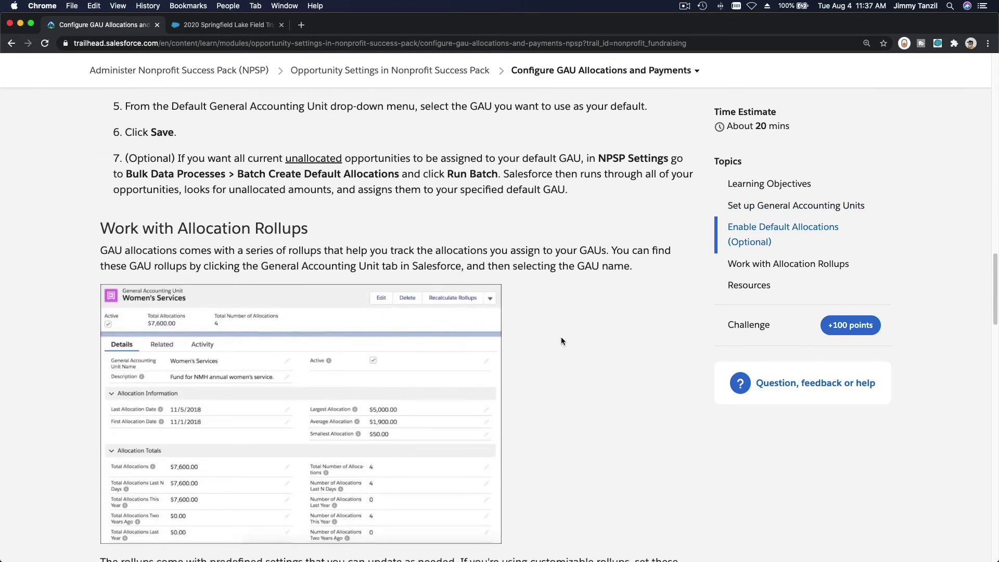
{"action": "scroll", "coordinate": [561, 337], "scroll_direction": "down", "scroll_amount": 2}
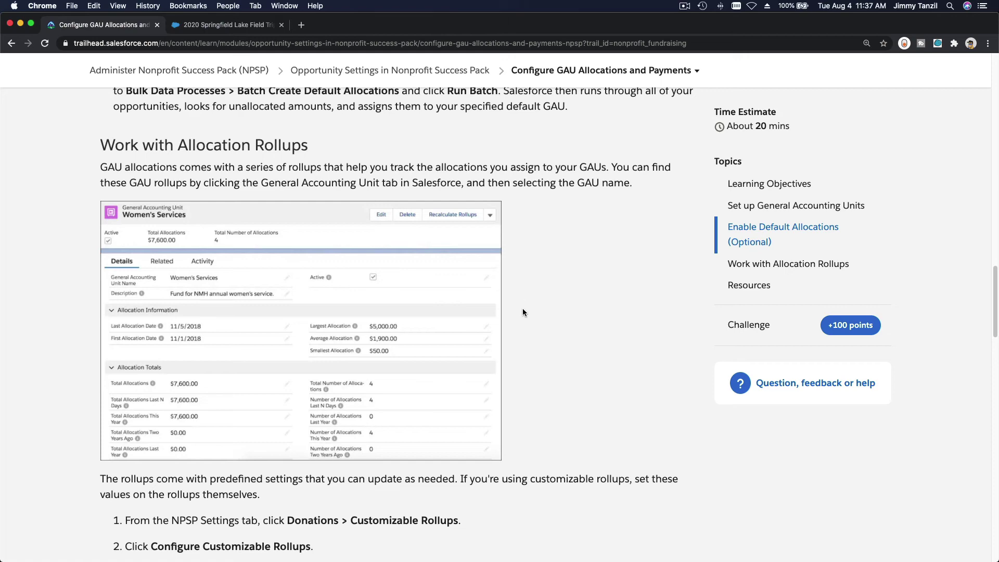
- Answer the unit quiz with "Define at least one GAU" for question 1 and "False" for question 2
{"action": "scroll", "coordinate": [524, 307], "scroll_direction": "down", "scroll_amount": 15}
{"action": "scroll", "coordinate": [520, 339], "scroll_direction": "down", "scroll_amount": 9}
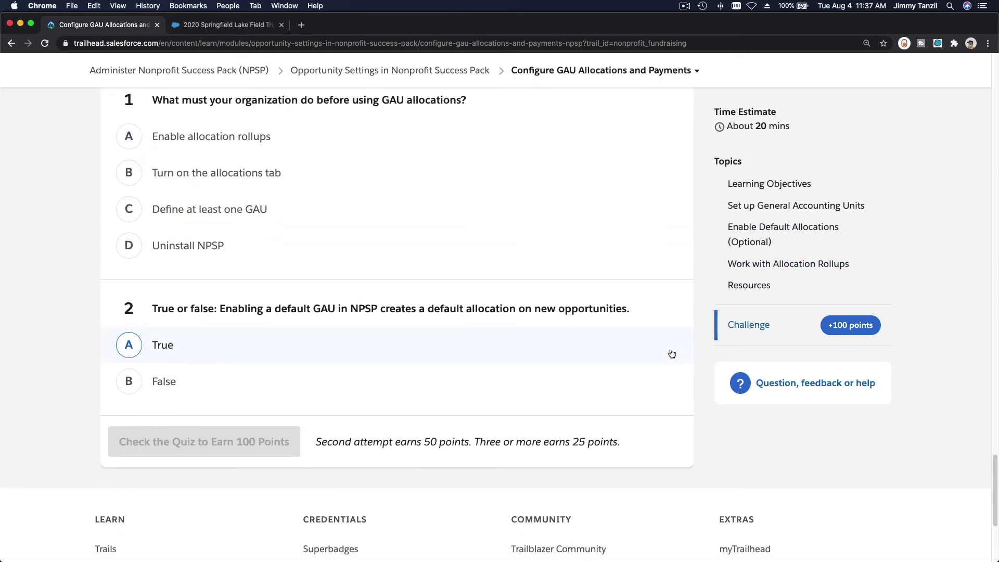
{"action": "scroll", "coordinate": [670, 349], "scroll_direction": "up", "scroll_amount": 1}
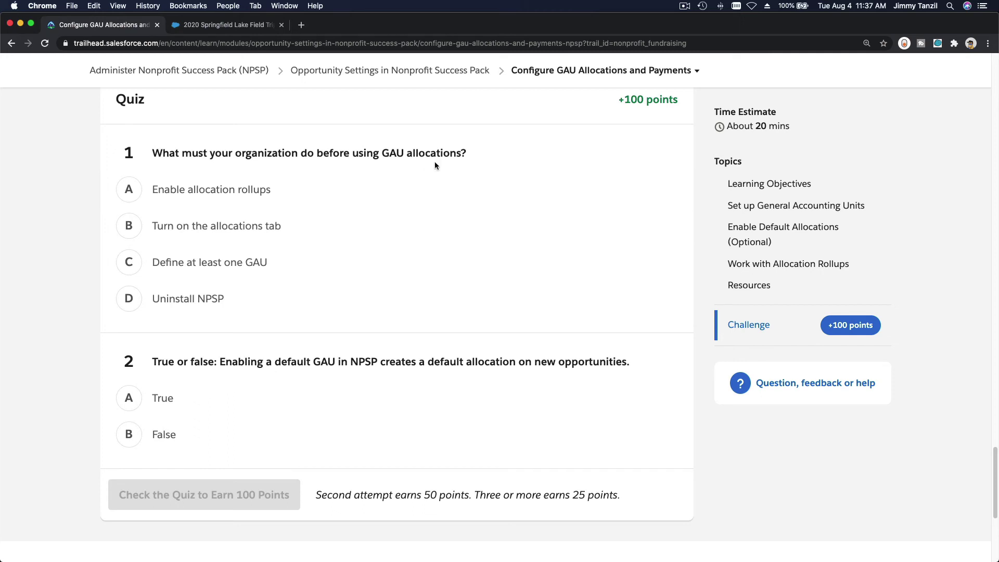
{"action": "double_click", "coordinate": [391, 154]}
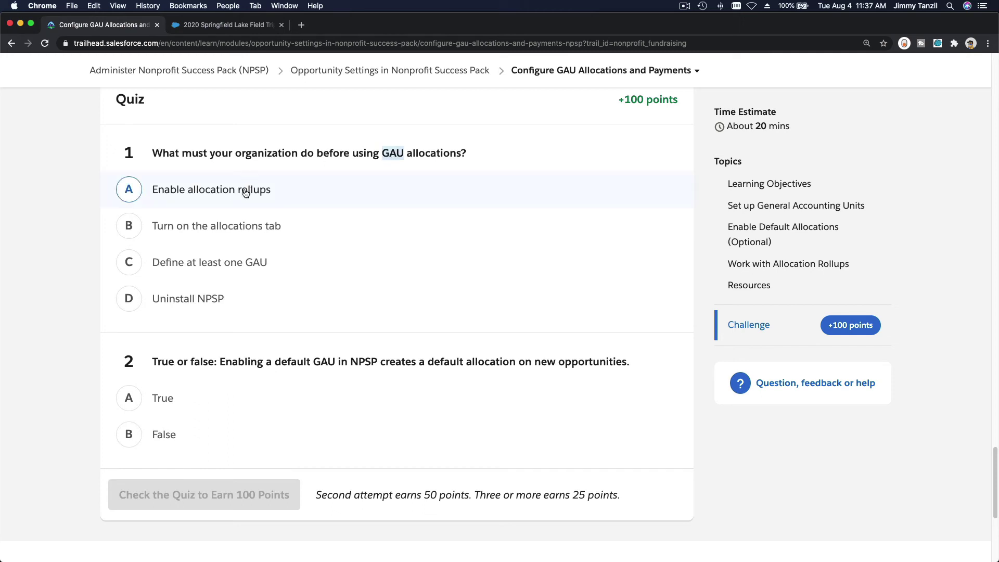
{"action": "left_click", "coordinate": [248, 262]}
{"action": "scroll", "coordinate": [82, 284], "scroll_direction": "down", "scroll_amount": 3}
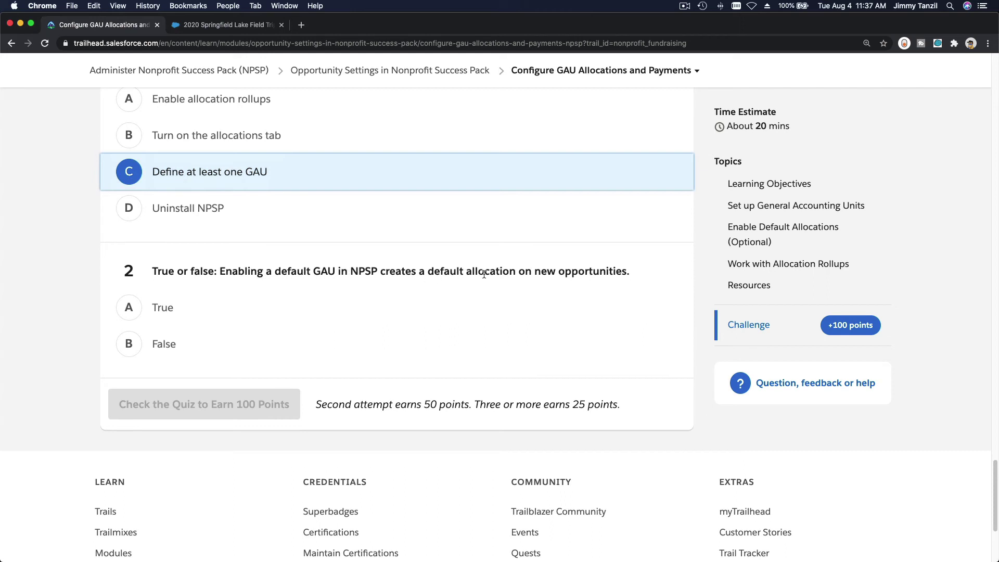
{"action": "left_click", "coordinate": [177, 347]}
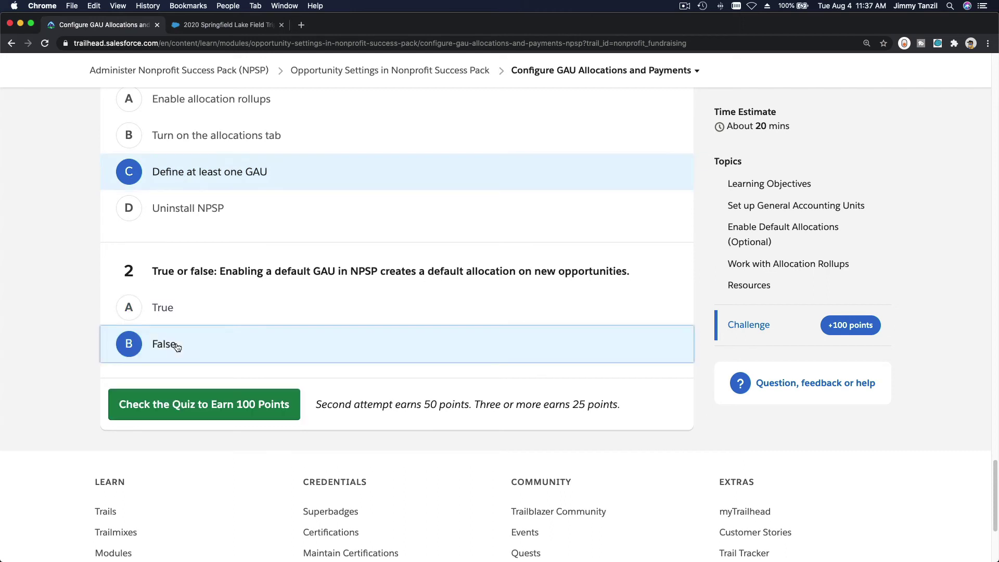
- Switch to Salesforce, open Setup, and go to the GAU Allocations page under Donations in NPSP Settings
{"action": "left_click", "coordinate": [202, 27]}
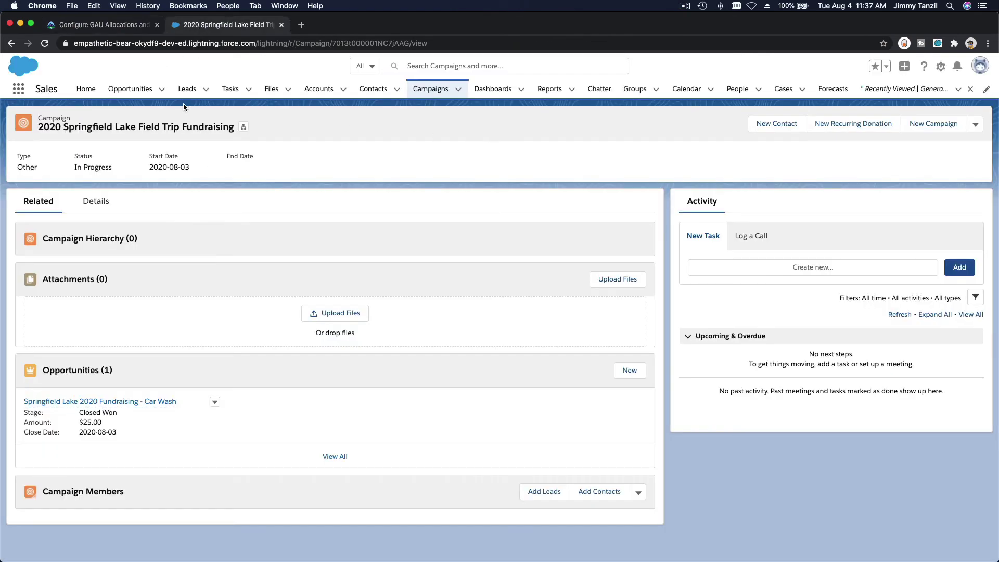
{"action": "left_click", "coordinate": [940, 66]}
{"action": "left_click", "coordinate": [919, 100]}
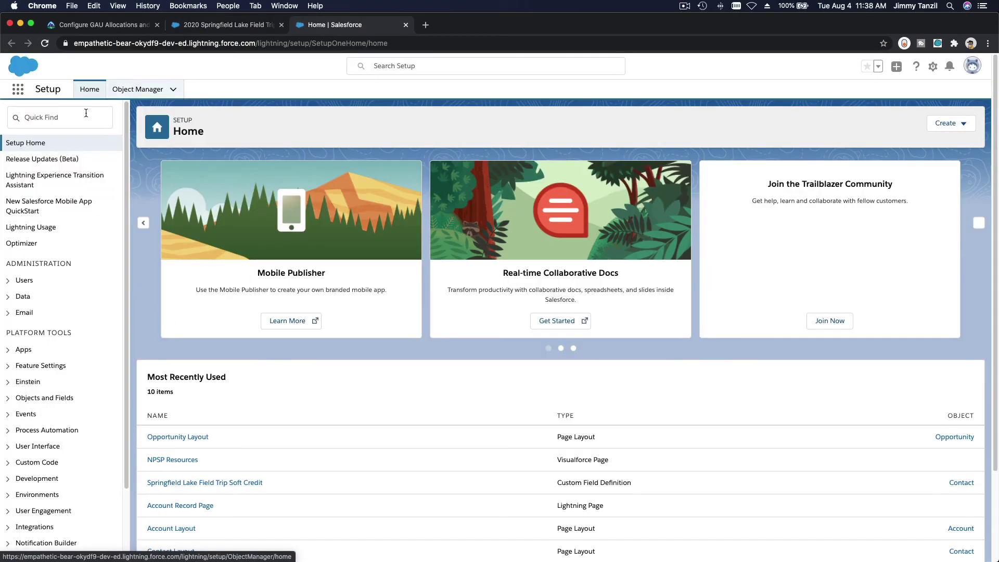
{"action": "left_click", "coordinate": [17, 90]}
{"action": "type", "text": "NPSP"}
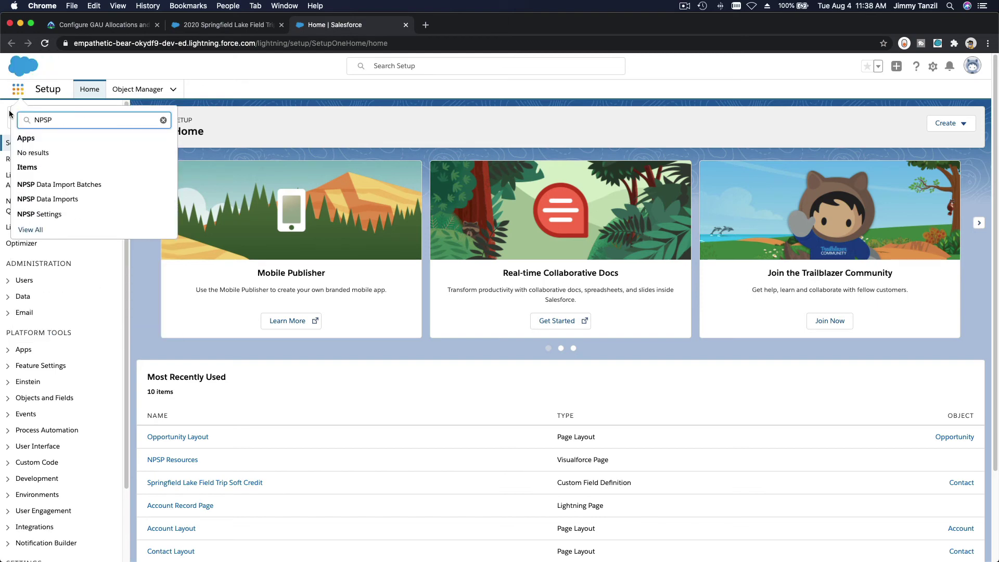
{"action": "left_click", "coordinate": [60, 215]}
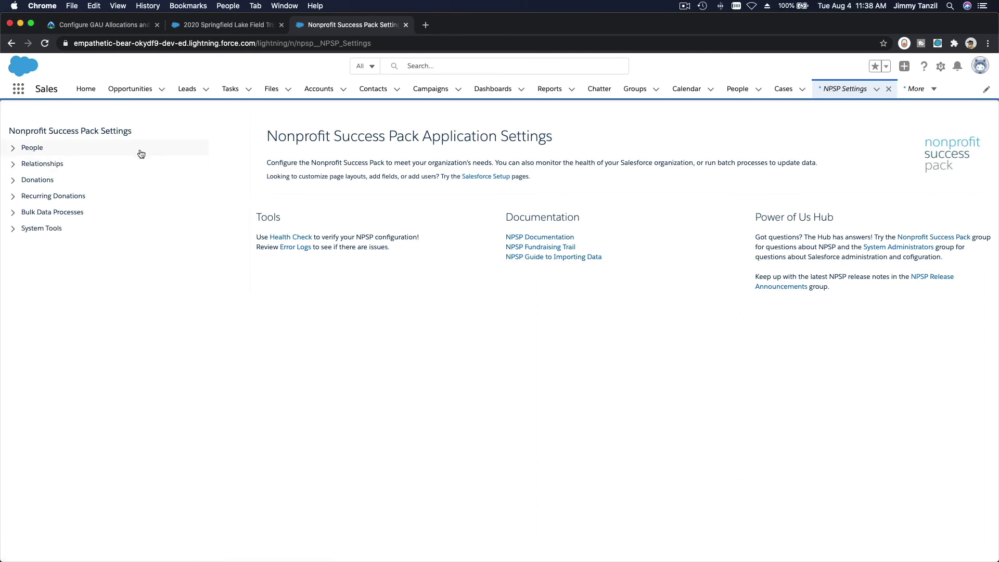
{"action": "left_click", "coordinate": [16, 181]}
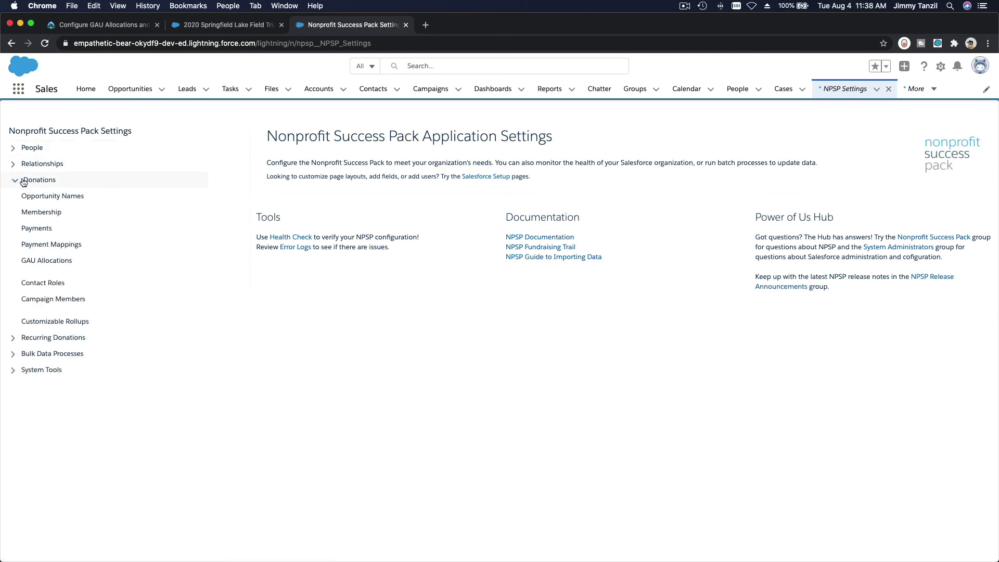
{"action": "left_click", "coordinate": [65, 262]}
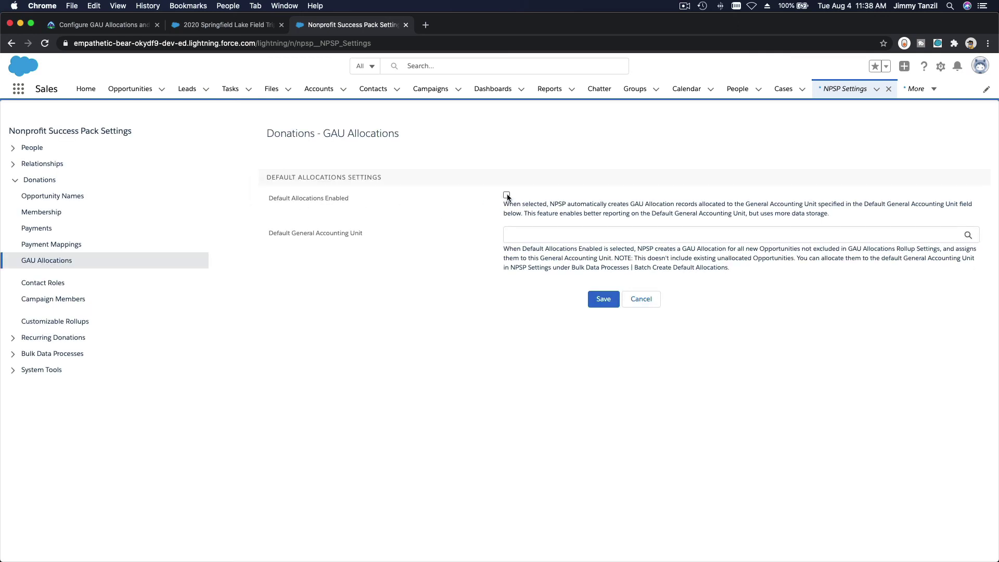
- Enable default allocations with Operational Fund as the default general accounting unit, and save the settings
{"action": "left_click", "coordinate": [507, 195]}
{"action": "left_click", "coordinate": [515, 232]}
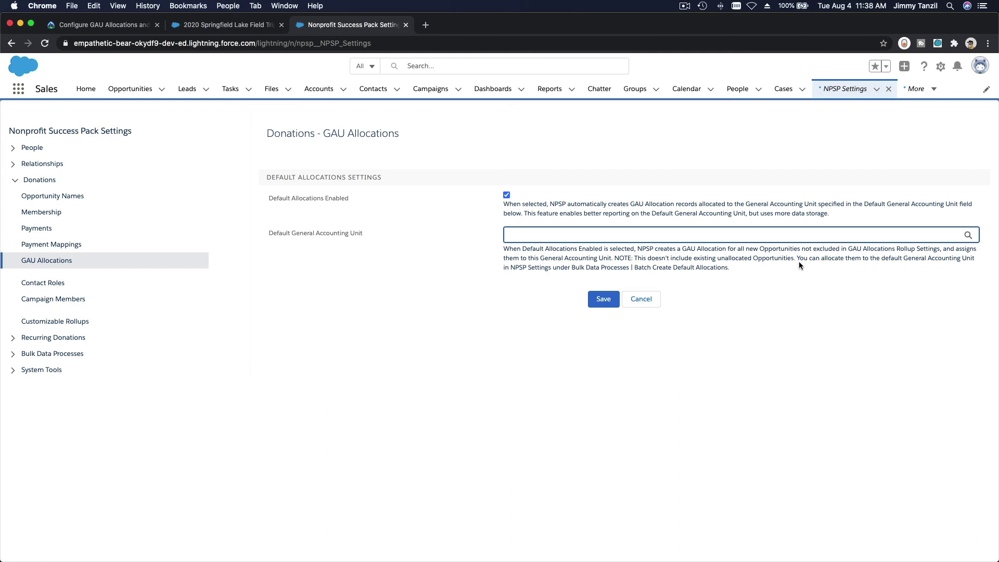
{"action": "type", "text": "Ope"}
{"action": "left_click", "coordinate": [968, 235]}
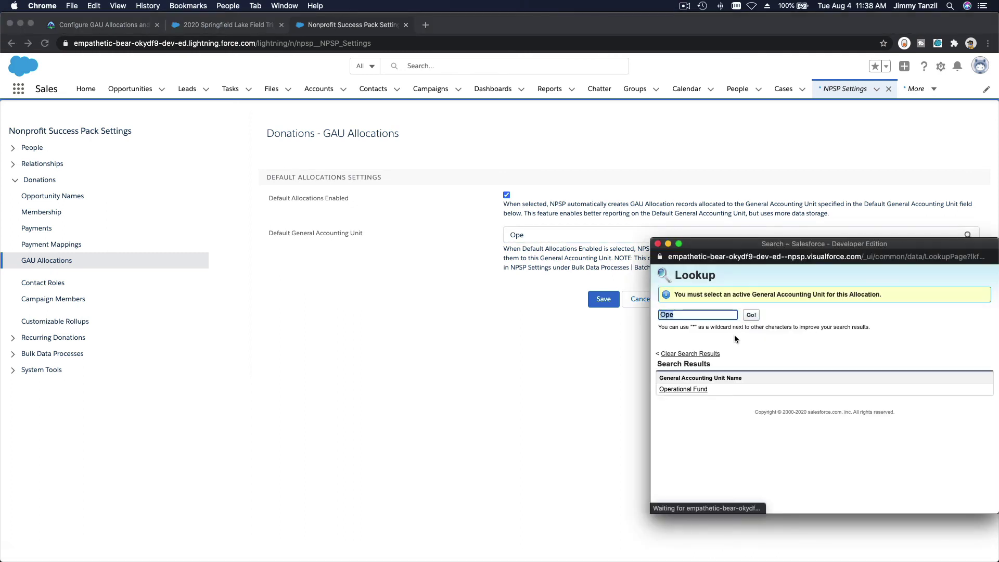
{"action": "left_click", "coordinate": [698, 392]}
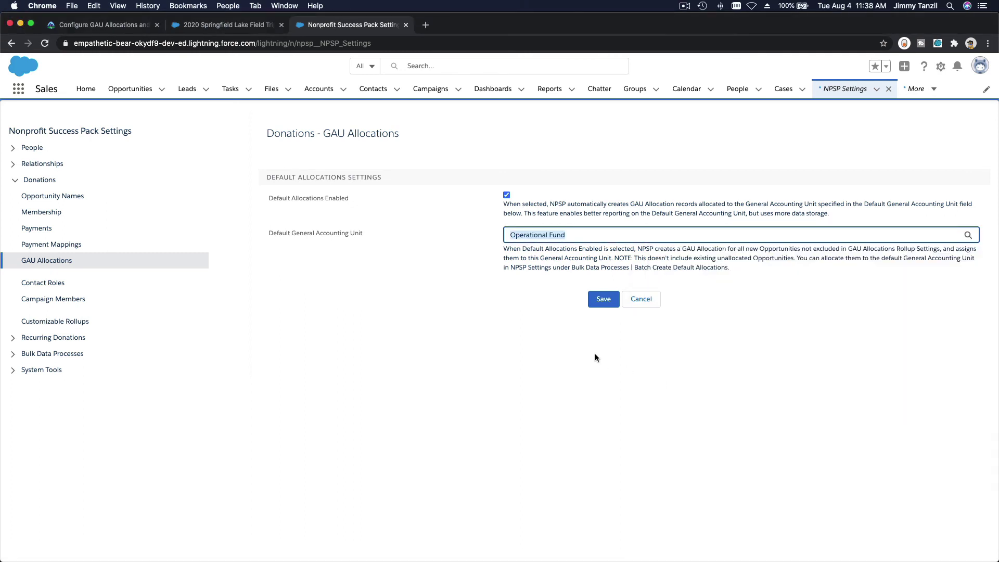
{"action": "left_click", "coordinate": [603, 299]}
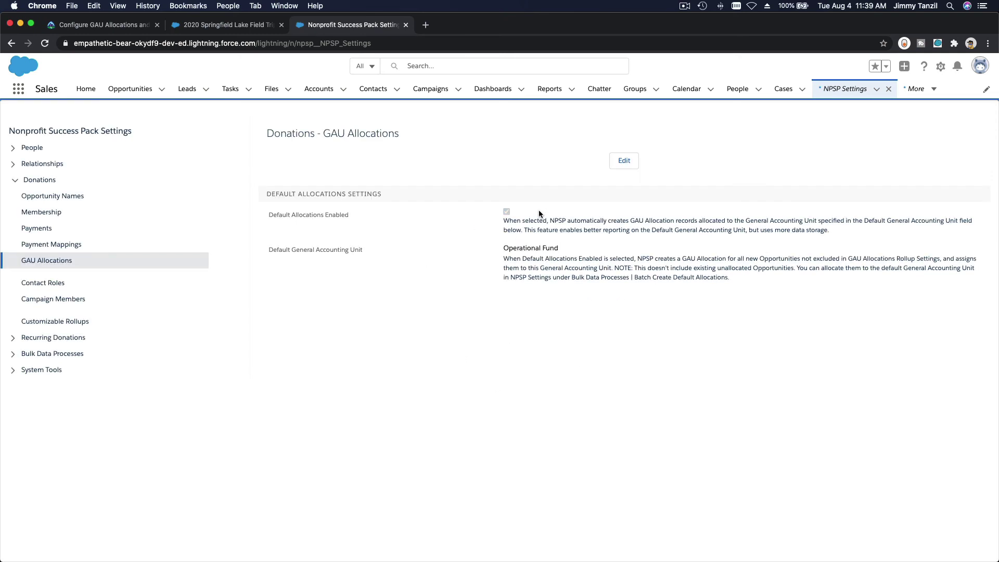
{"action": "triple_click", "coordinate": [517, 249]}
{"action": "left_click", "coordinate": [530, 318]}
- Switch back to the Trailhead unit, submit the quiz, and change the answer to question 2 to "True"
{"action": "left_click", "coordinate": [118, 27]}
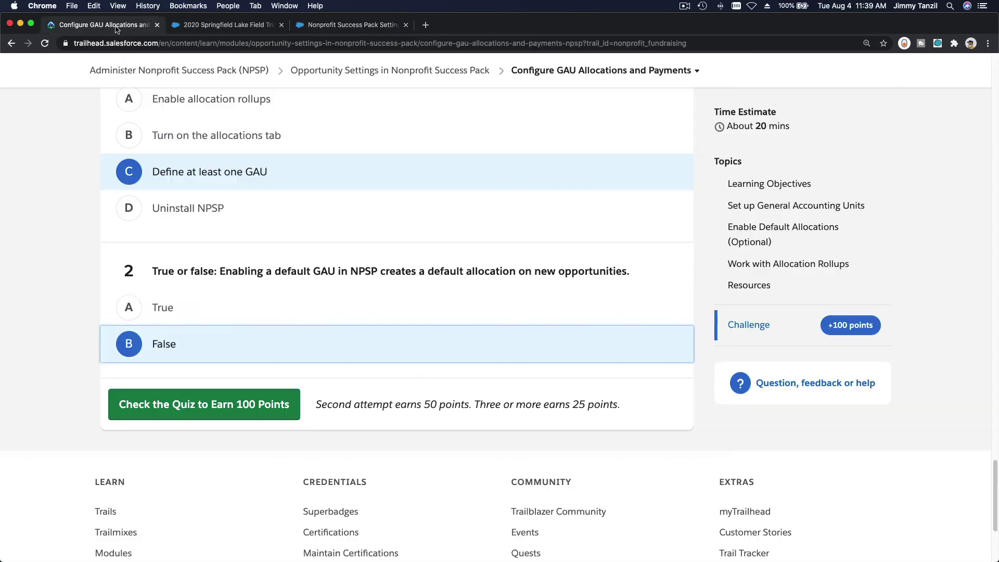
{"action": "left_click", "coordinate": [223, 406]}
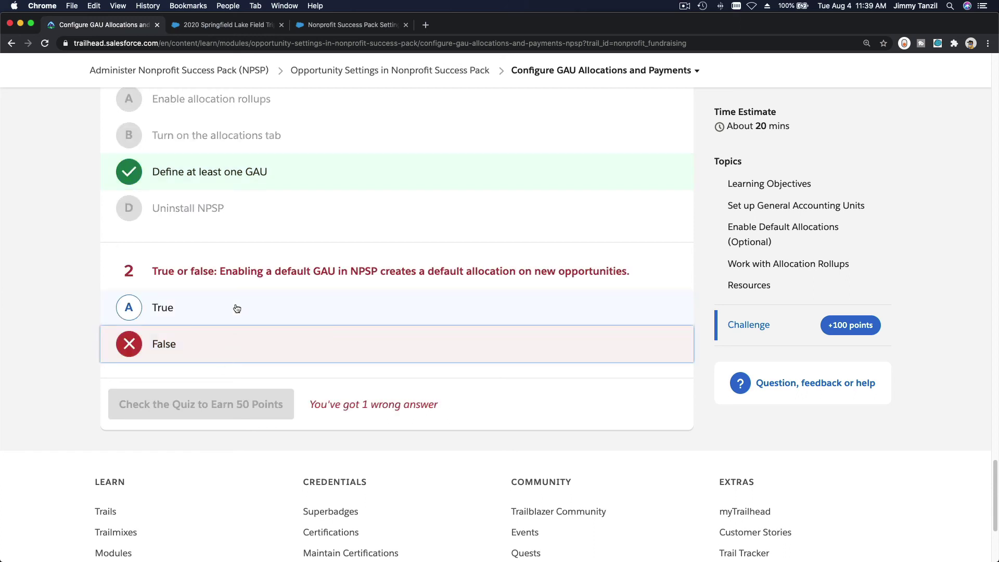
{"action": "left_click", "coordinate": [167, 308]}
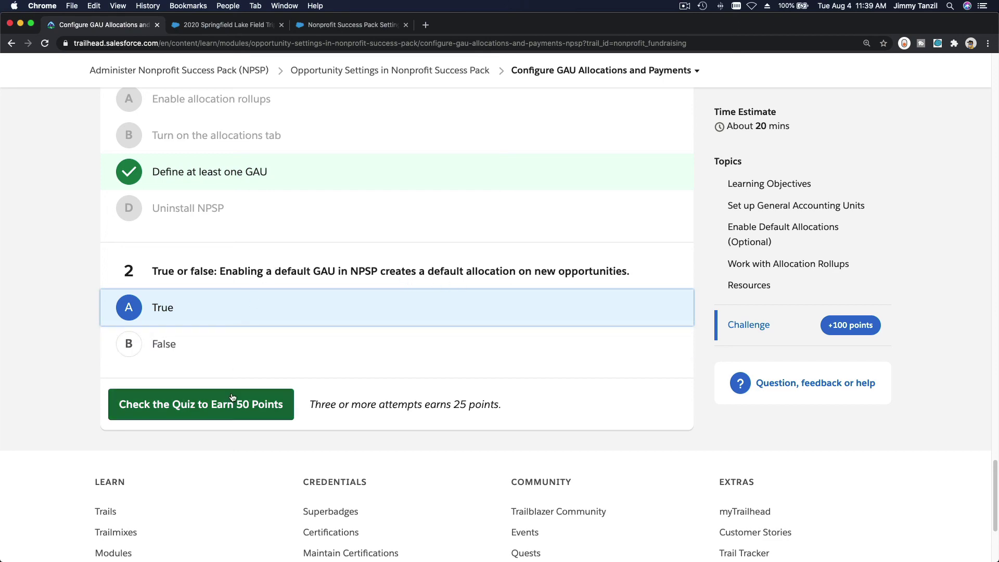
- Reread the unit's instructions for enabling default allocations with the General Fund GAU, and resubmit the quiz
{"action": "scroll", "coordinate": [232, 395], "scroll_direction": "up", "scroll_amount": 7}
{"action": "scroll", "coordinate": [231, 396], "scroll_direction": "up", "scroll_amount": 20}
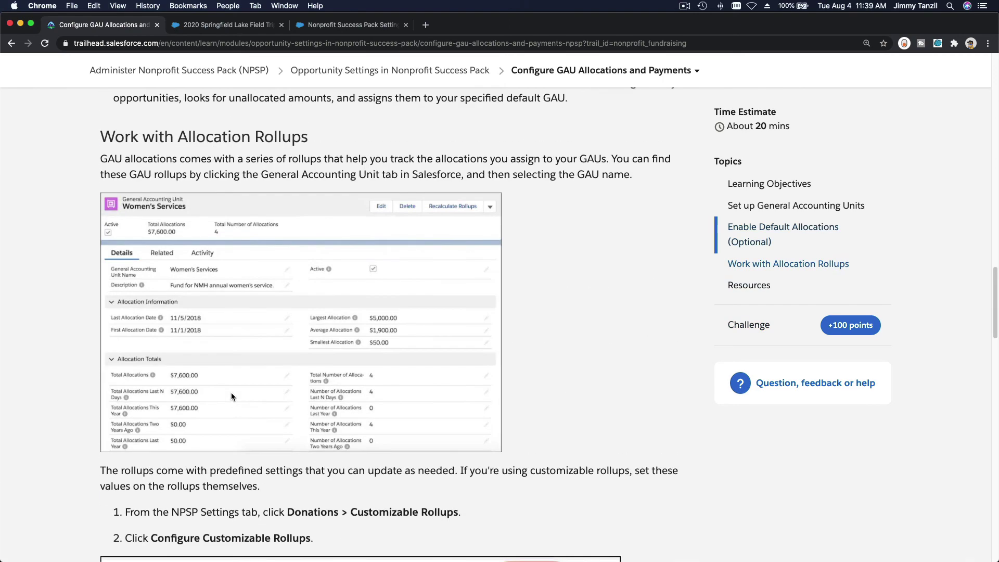
{"action": "scroll", "coordinate": [231, 392], "scroll_direction": "up", "scroll_amount": 1}
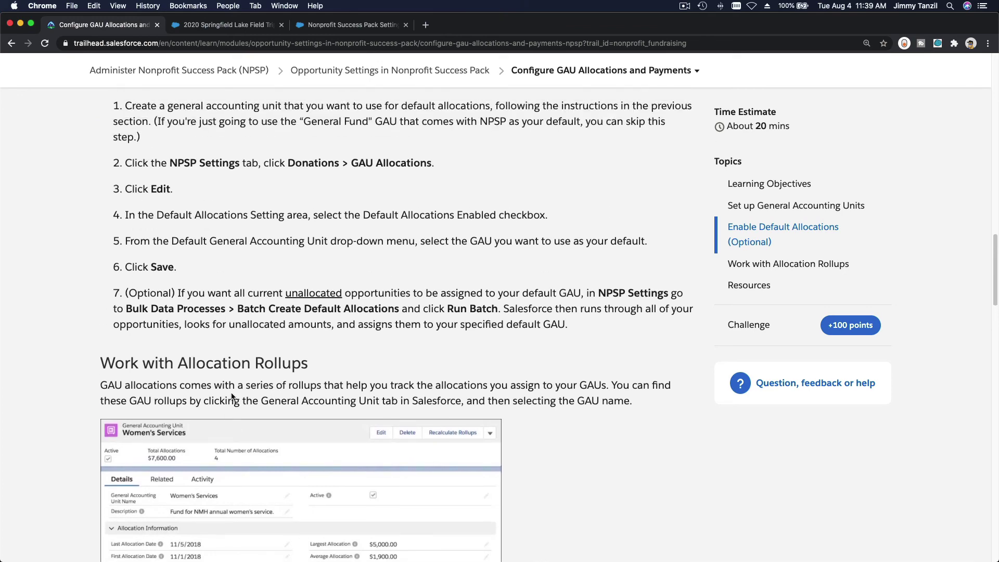
{"action": "scroll", "coordinate": [231, 394], "scroll_direction": "up", "scroll_amount": 3}
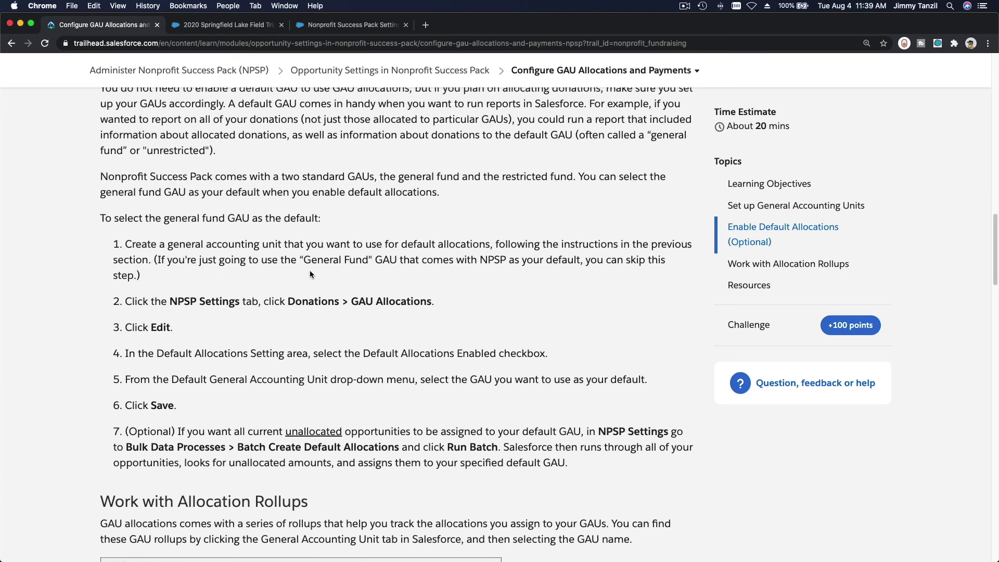
{"action": "left_click_drag", "start_coordinate": [303, 260], "coordinate": [369, 259]}
{"action": "left_click", "coordinate": [384, 293]}
{"action": "scroll", "coordinate": [384, 293], "scroll_direction": "down", "scroll_amount": 10}
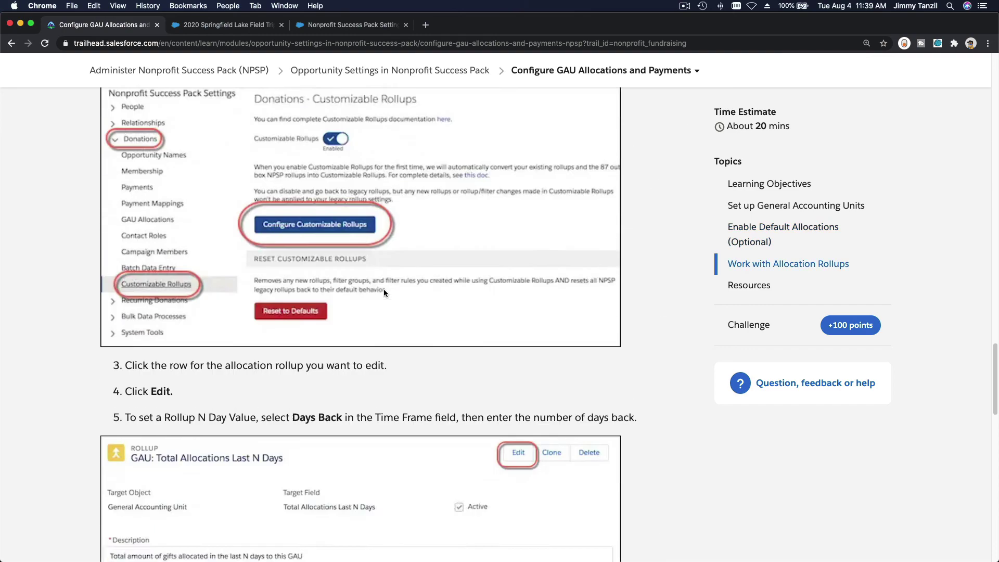
{"action": "scroll", "coordinate": [383, 289], "scroll_direction": "down", "scroll_amount": 10}
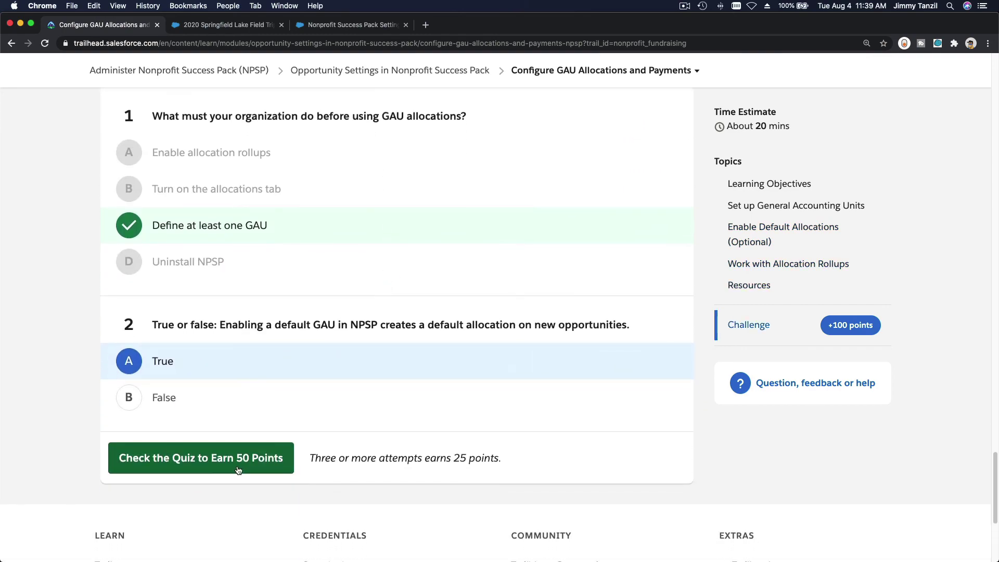
{"action": "left_click", "coordinate": [238, 470]}
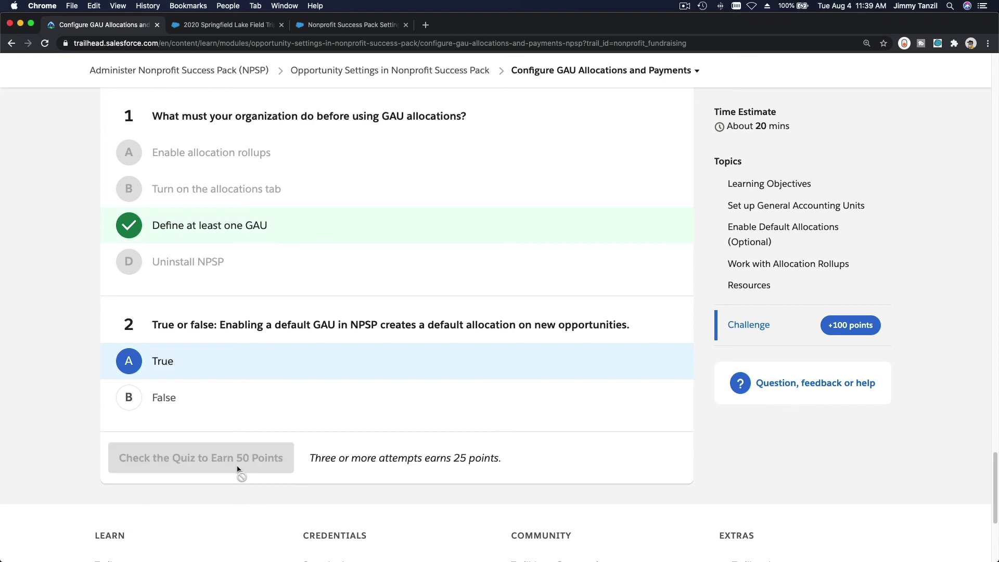